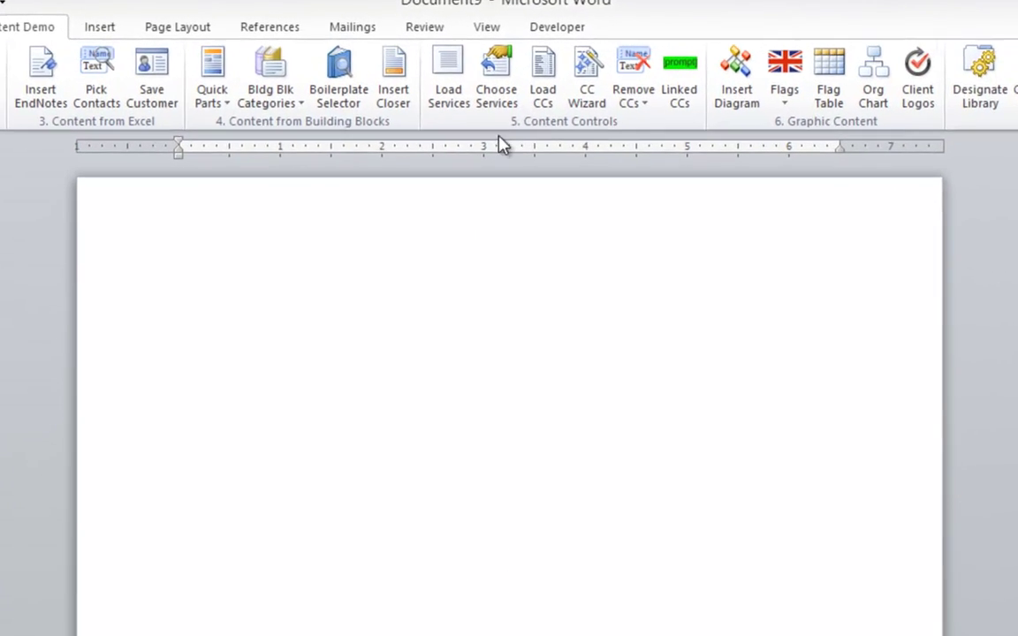
Type 'You starting salary will be' and add a rich text control titled Salary with tag S12.
left_click(557, 26)
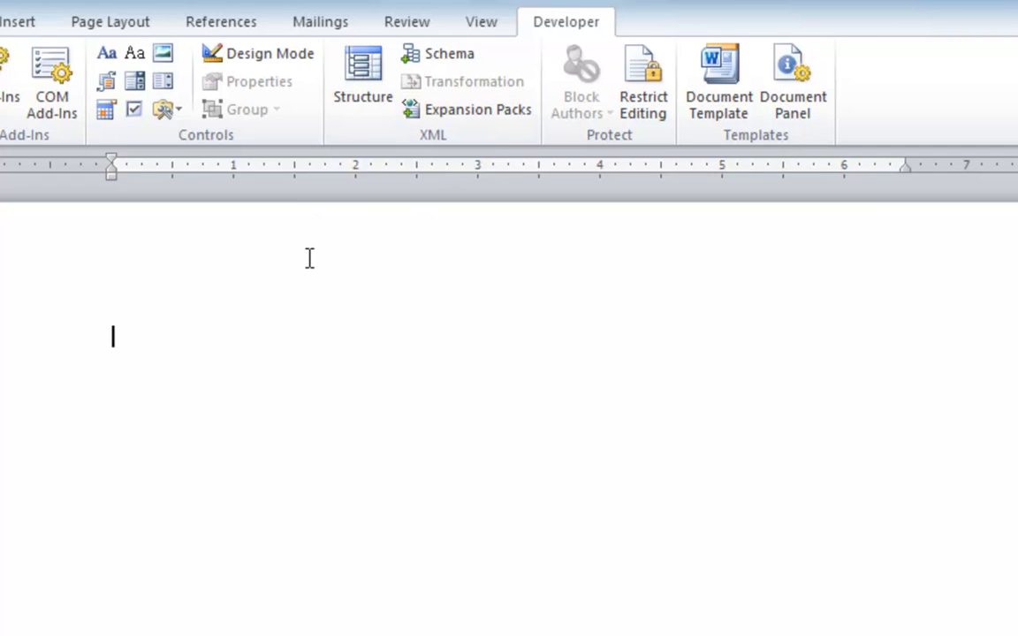
type("You starting")
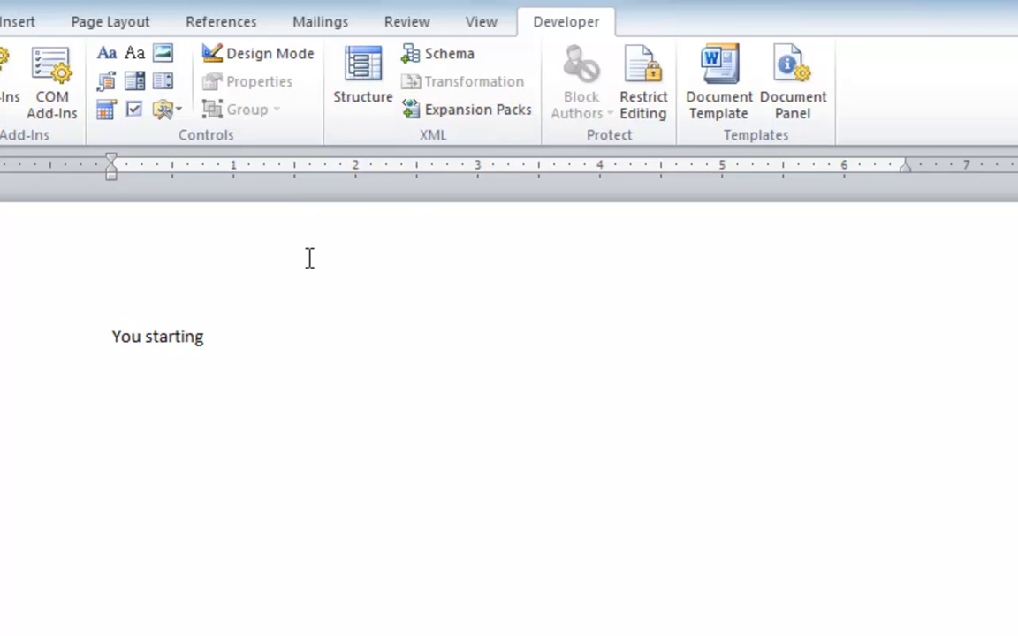
type(" salary will be")
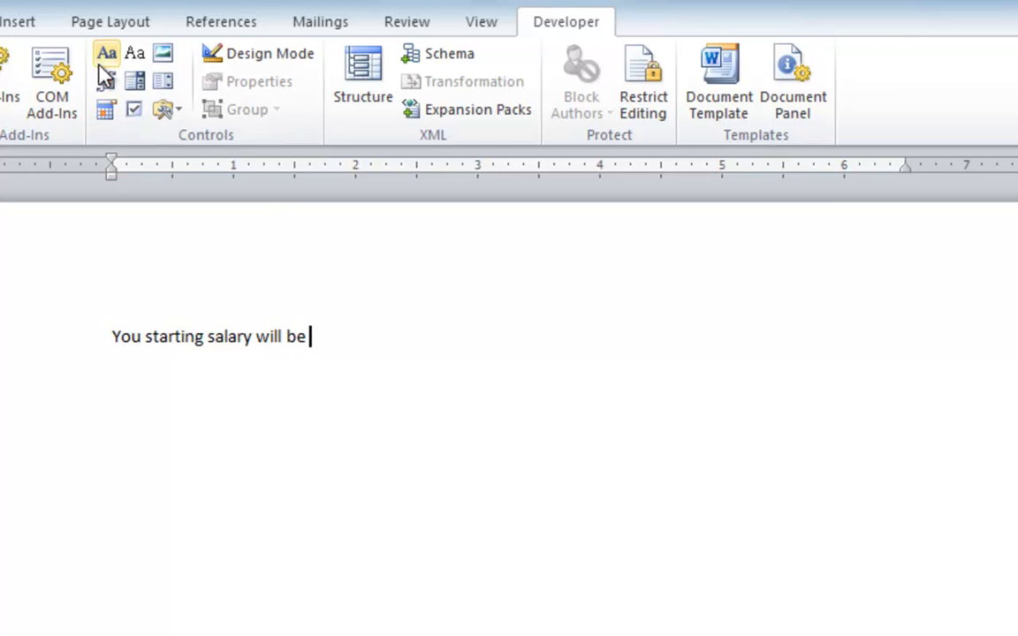
left_click(105, 55)
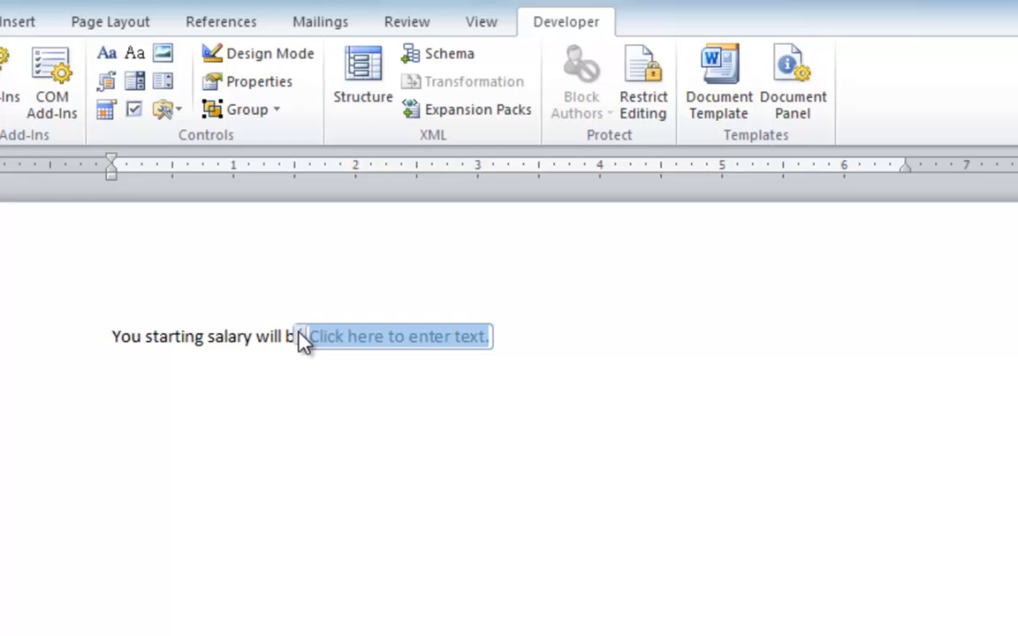
left_click(304, 340)
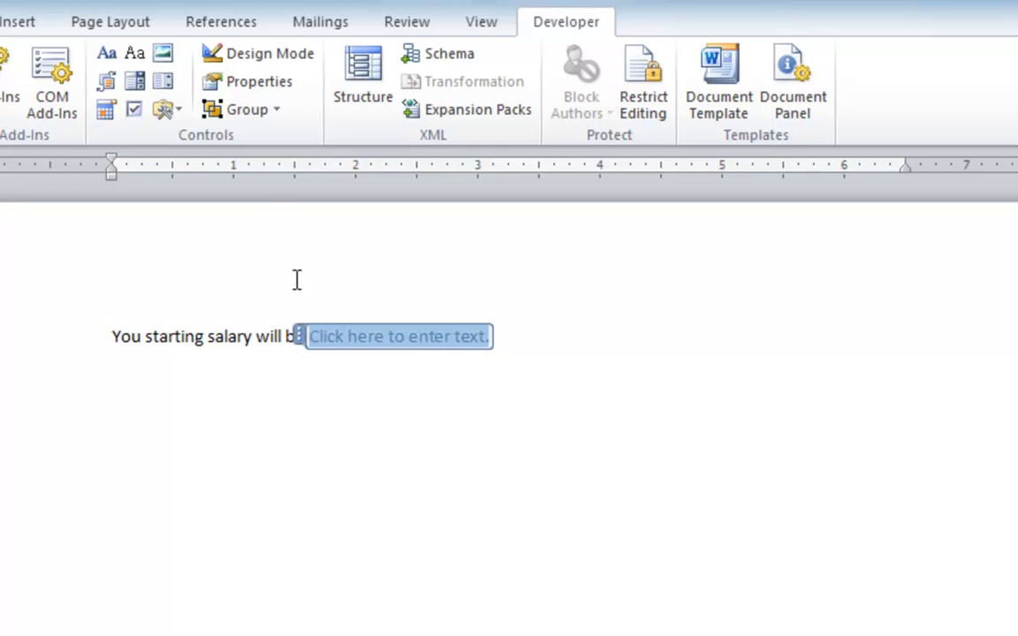
left_click(259, 83)
type("Salar")
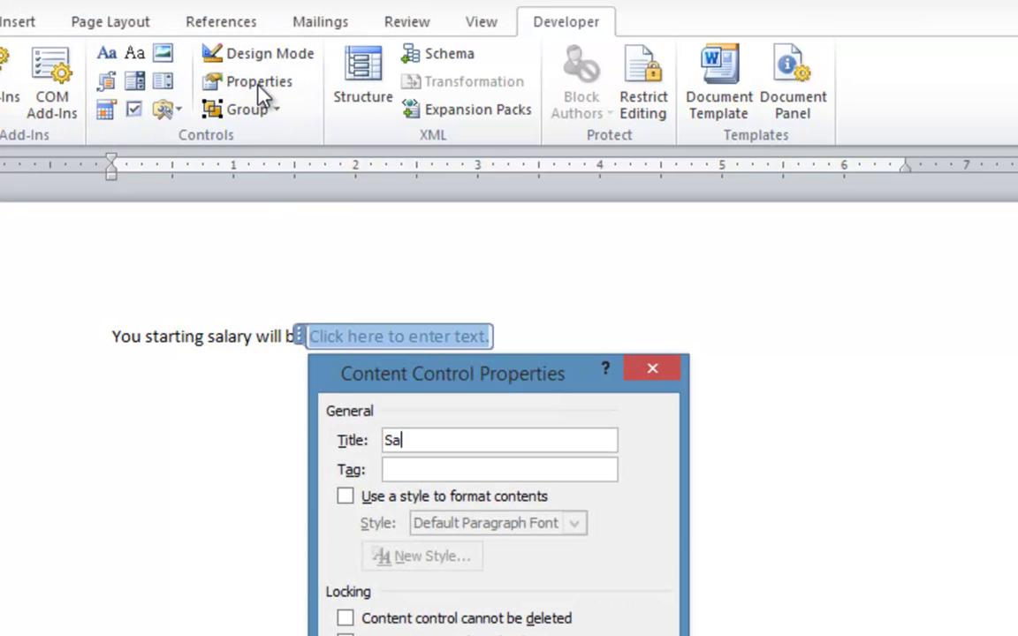
type("S12")
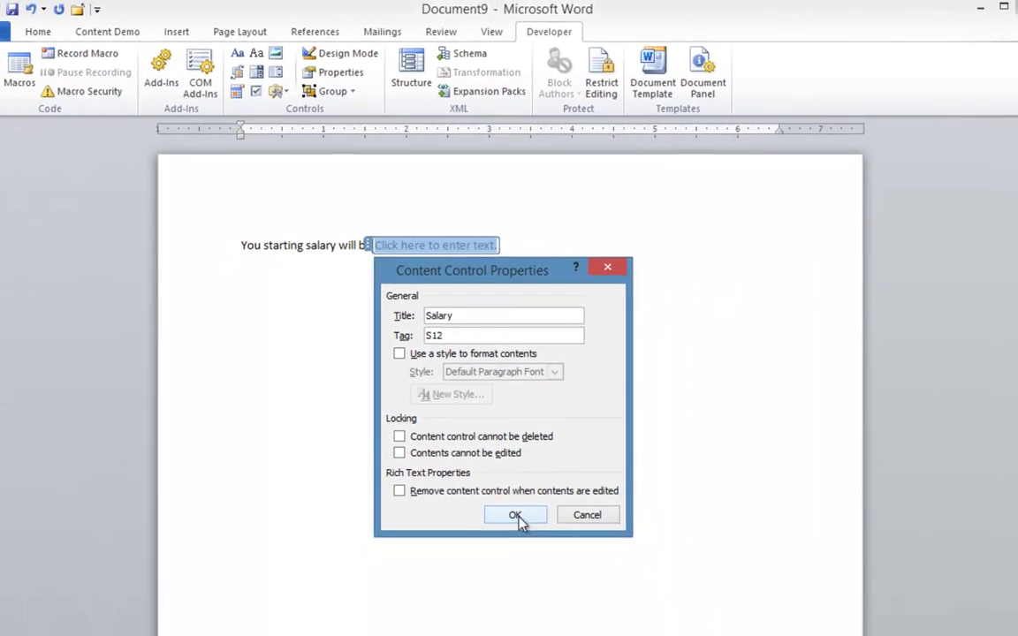
Confirm the Salary control, then add a picture control titled 'Click to choose Logo' on a new line.
left_click(516, 516)
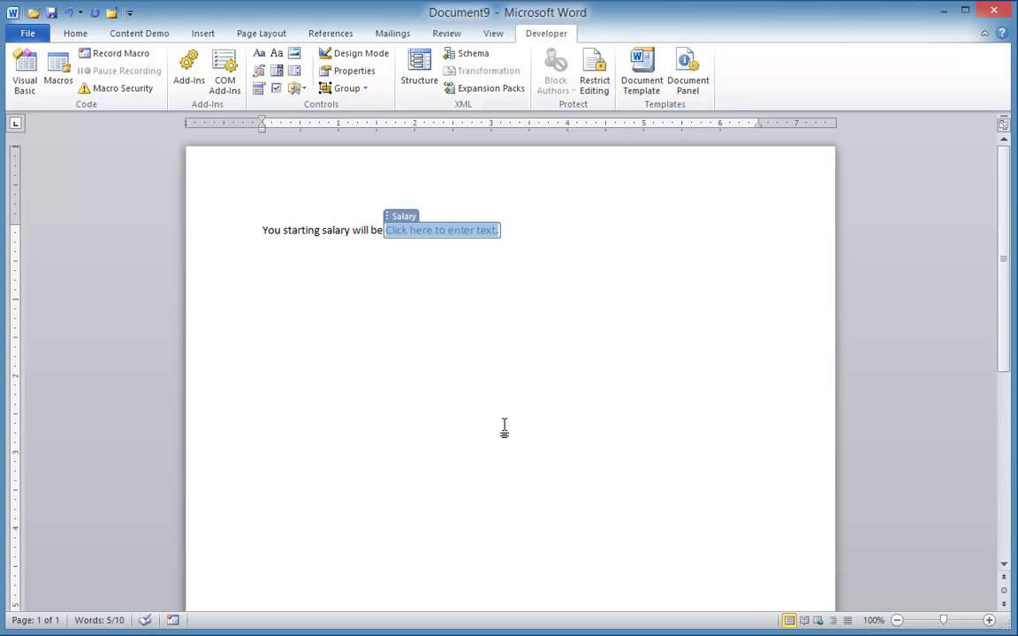
left_click(519, 230)
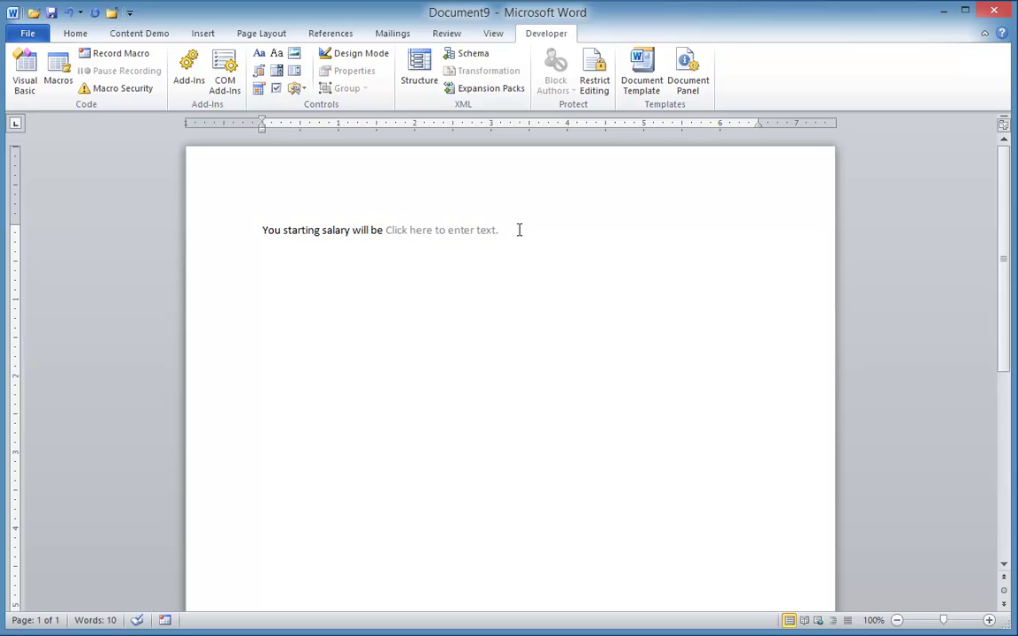
key("Return")
left_click(295, 53)
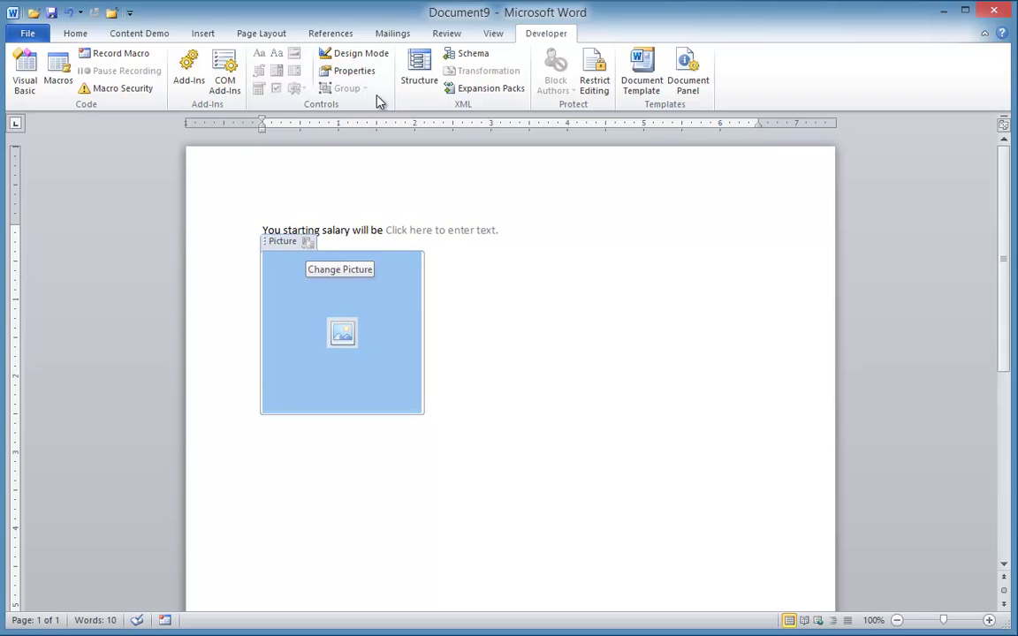
left_click(357, 71)
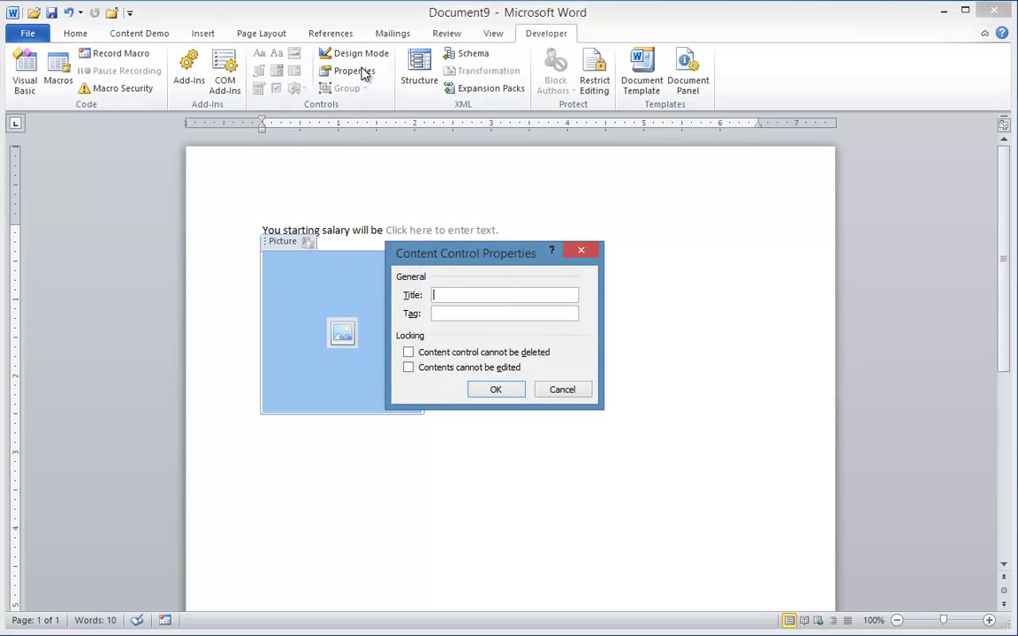
type("Click to choose Logo")
left_click(501, 389)
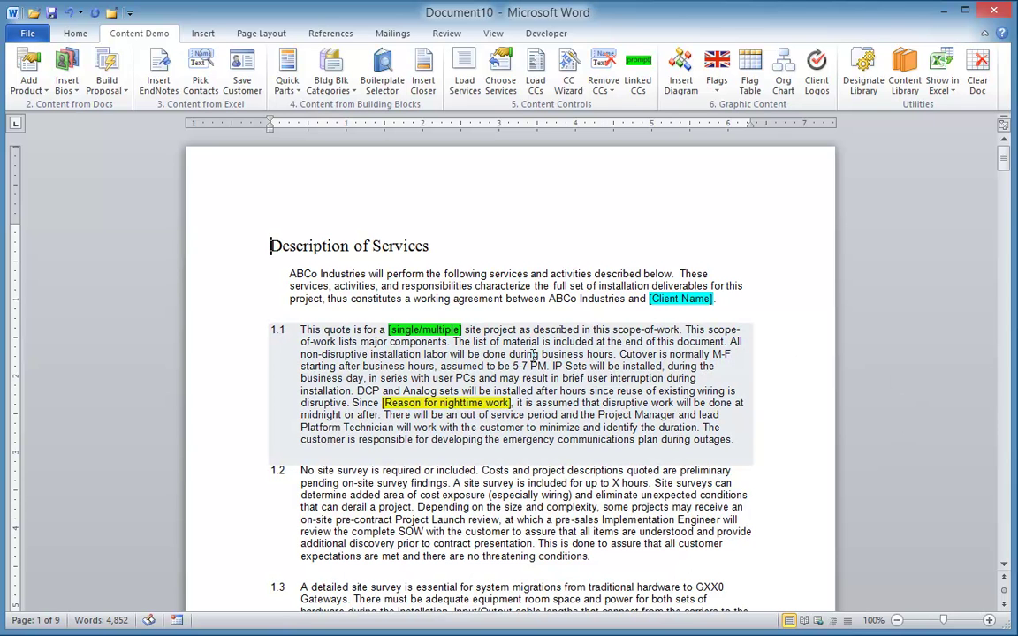
Scroll down the specification to paragraph 1.19 and inspect its Network ordering content control.
scroll(495, 415, "down", 3)
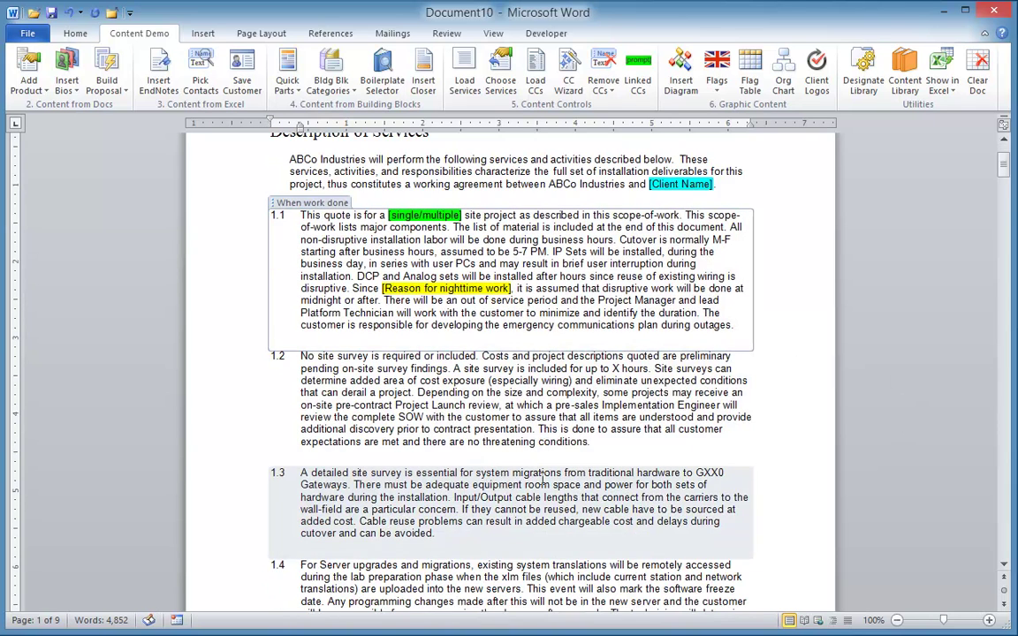
scroll(438, 395, "down", 4)
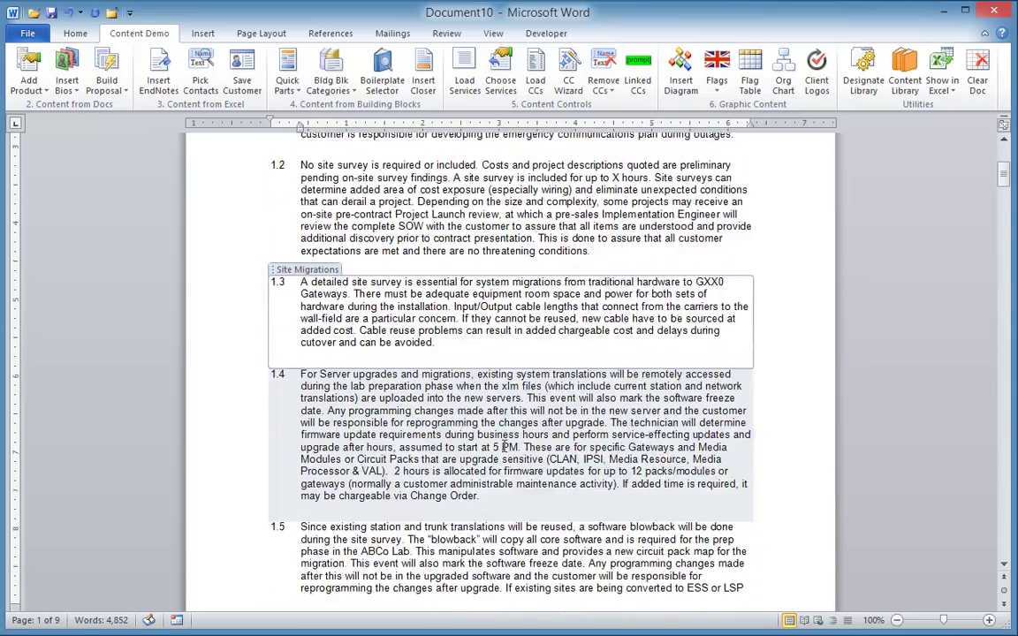
scroll(460, 404, "down", 4)
scroll(437, 367, "down", 8)
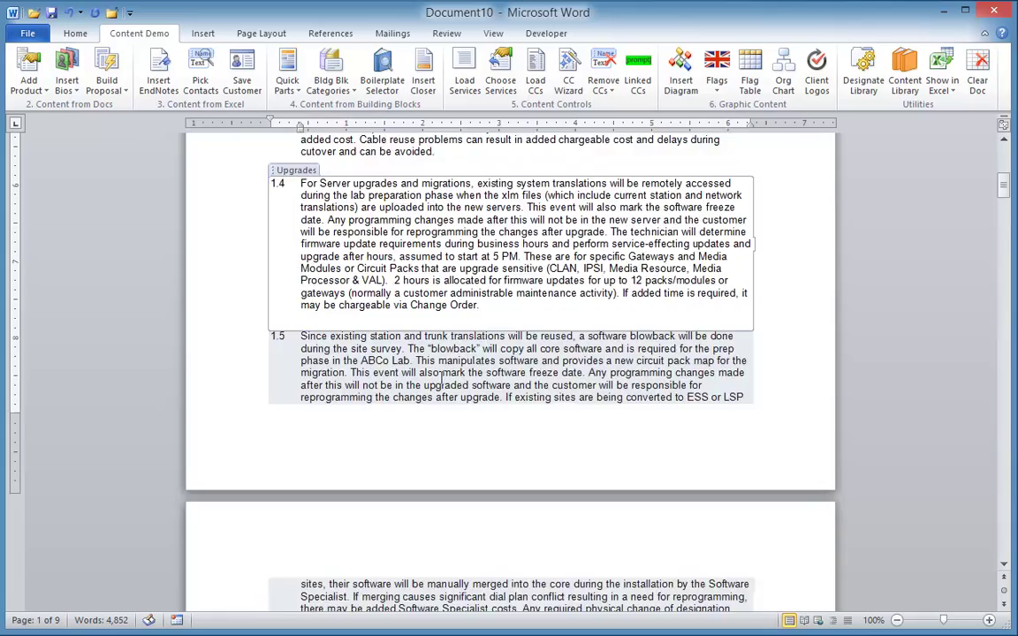
scroll(401, 436, "down", 6)
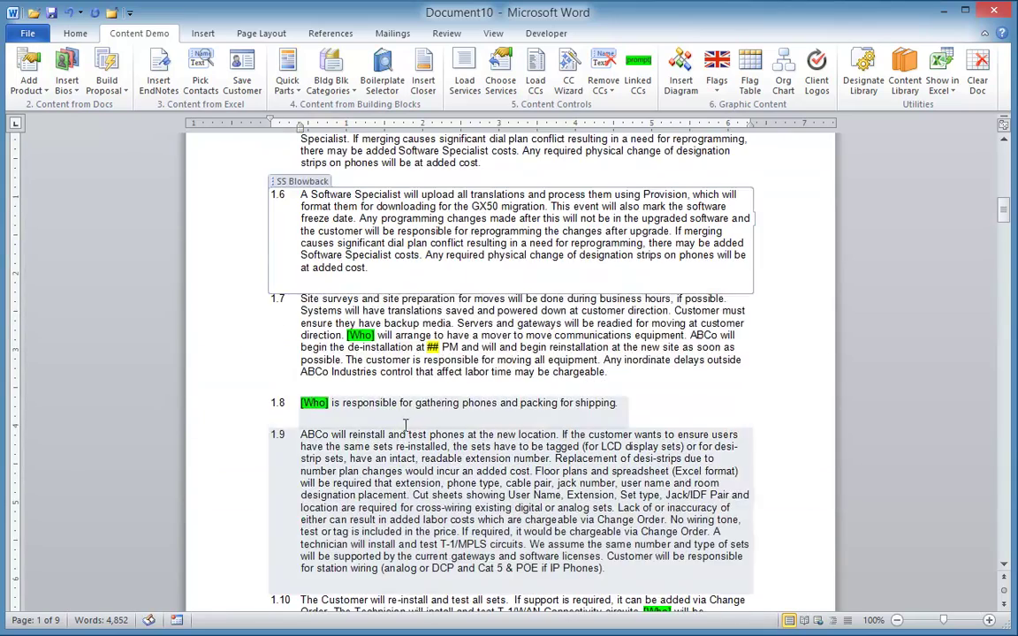
scroll(430, 372, "down", 4)
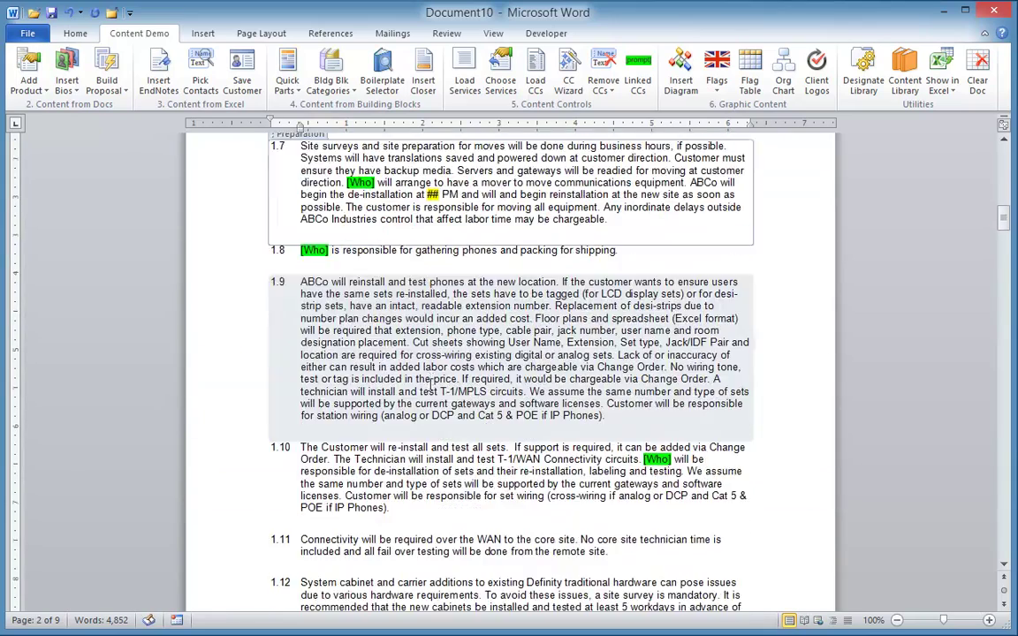
scroll(403, 333, "down", 3)
scroll(402, 333, "down", 2)
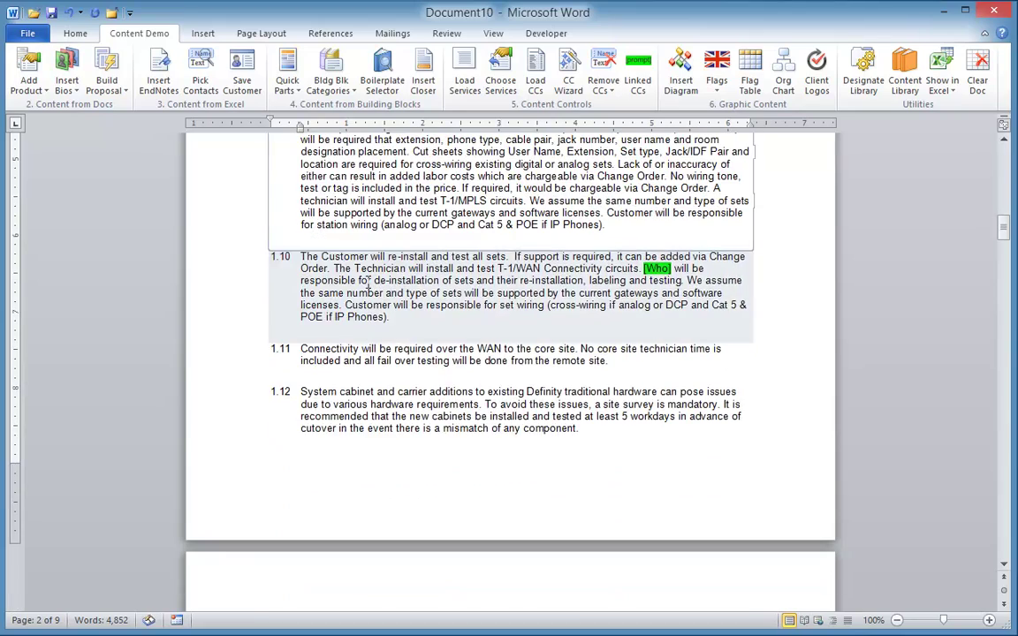
scroll(409, 365, "down", 6)
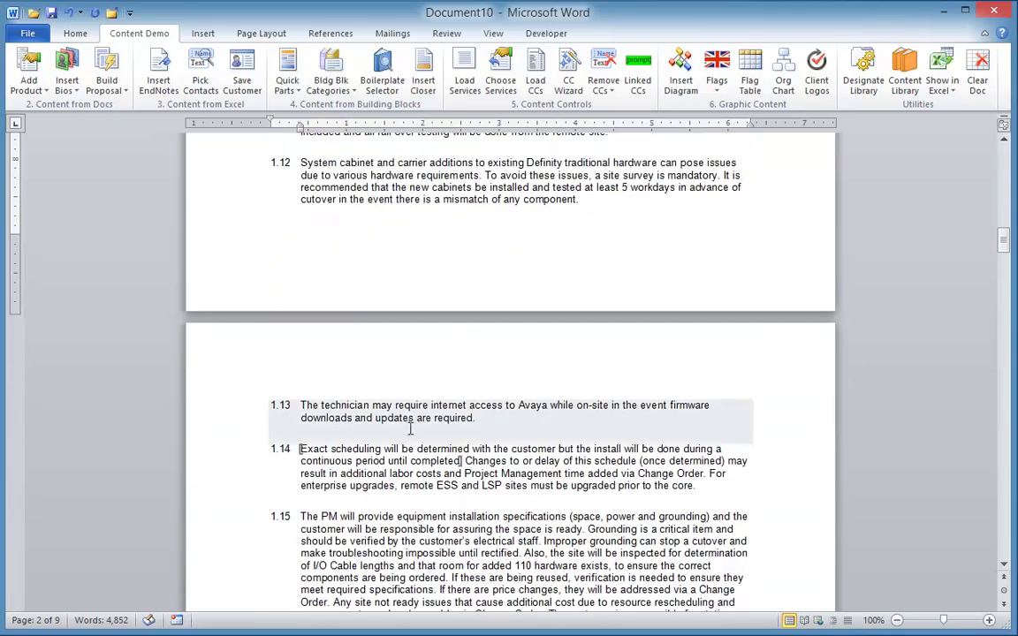
scroll(409, 366, "down", 4)
scroll(408, 363, "down", 4)
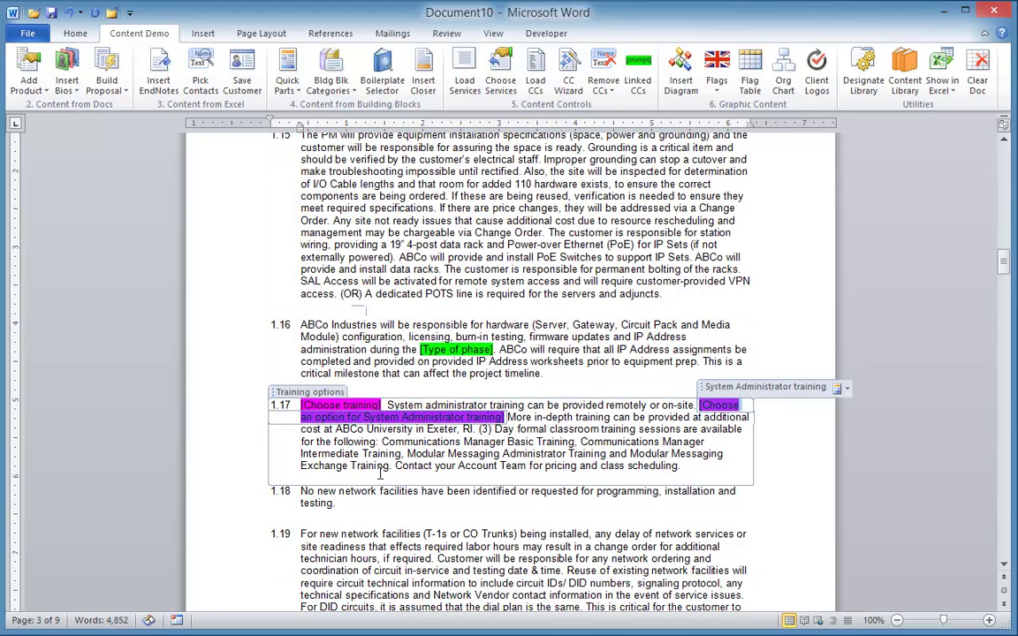
left_click(389, 558)
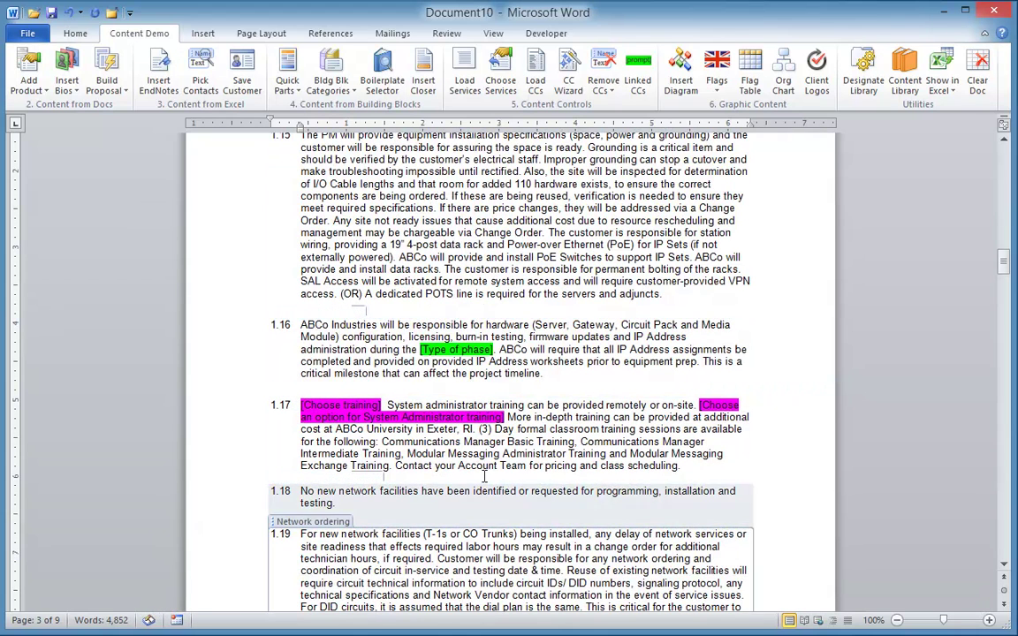
Scroll back up toward the top of the Description of Services.
scroll(773, 351, "down", 5)
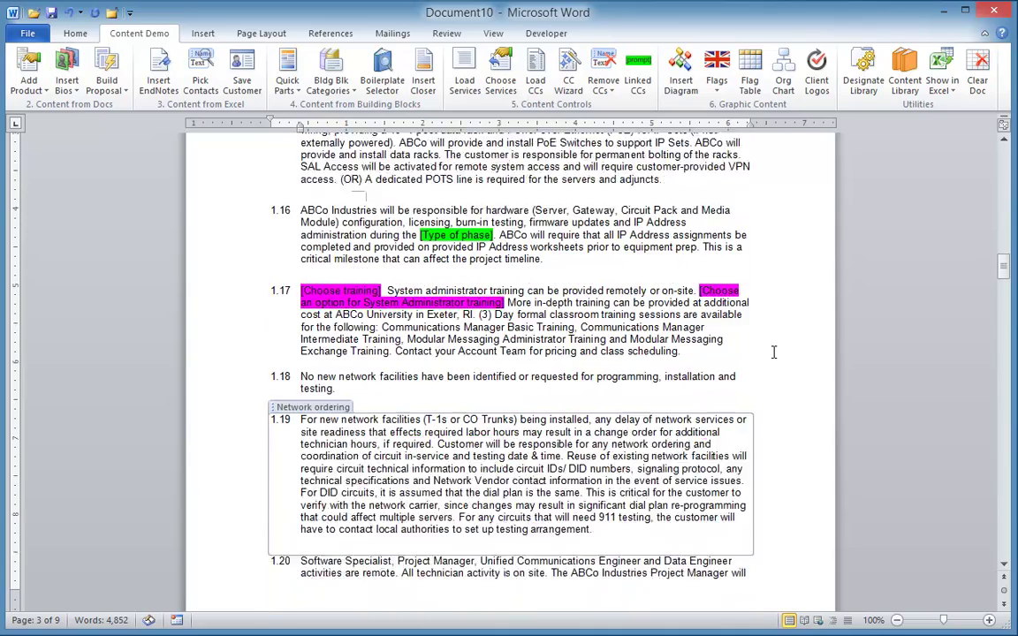
scroll(774, 352, "up", 11)
scroll(774, 352, "up", 20)
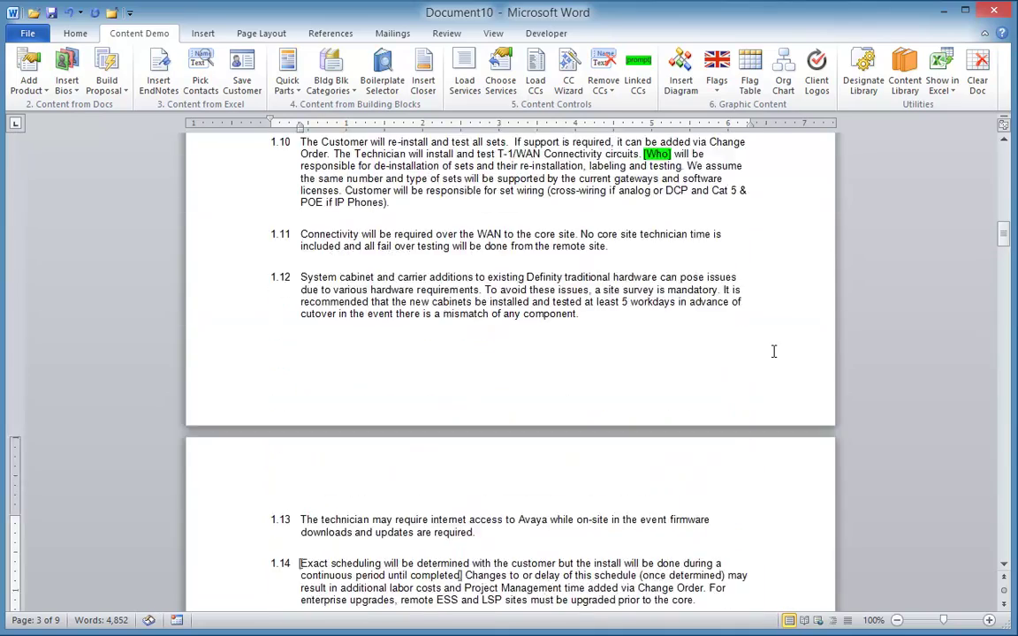
scroll(771, 348, "up", 20)
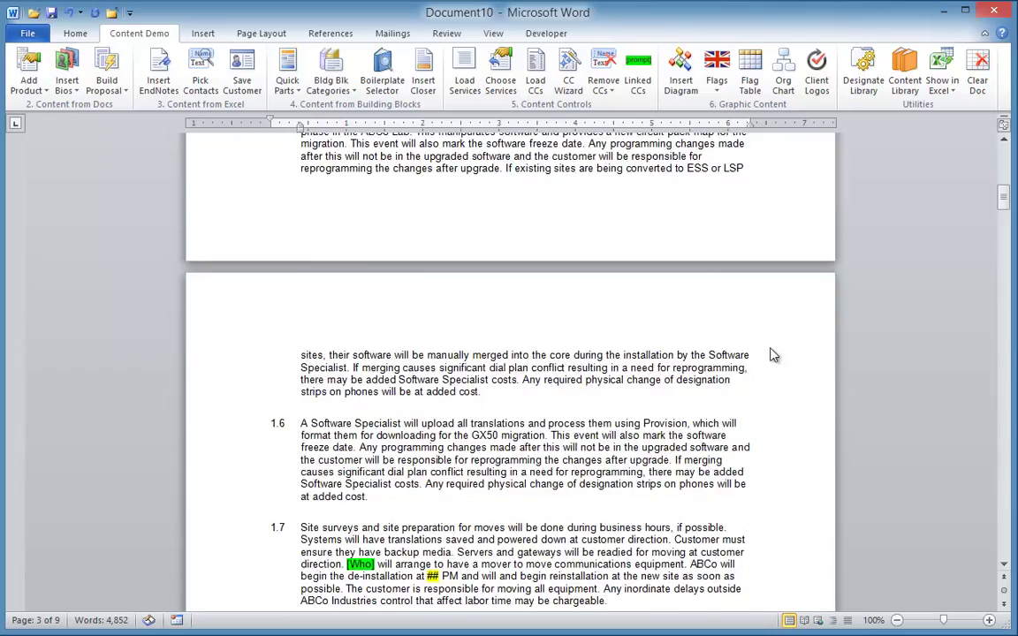
scroll(771, 348, "up", 2)
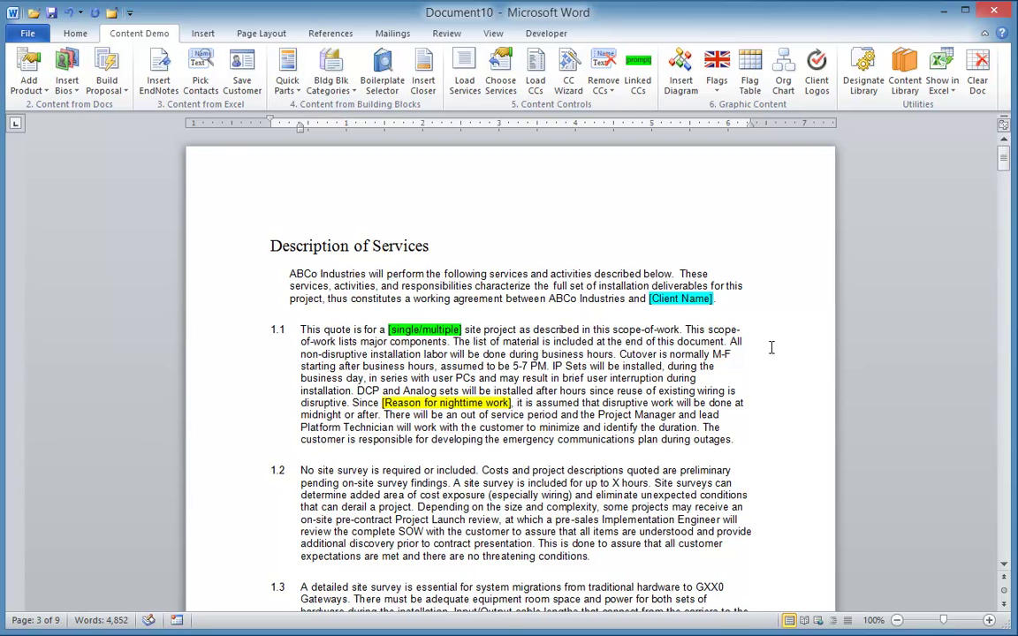
Select and delete the No site survey section.
left_click(704, 343)
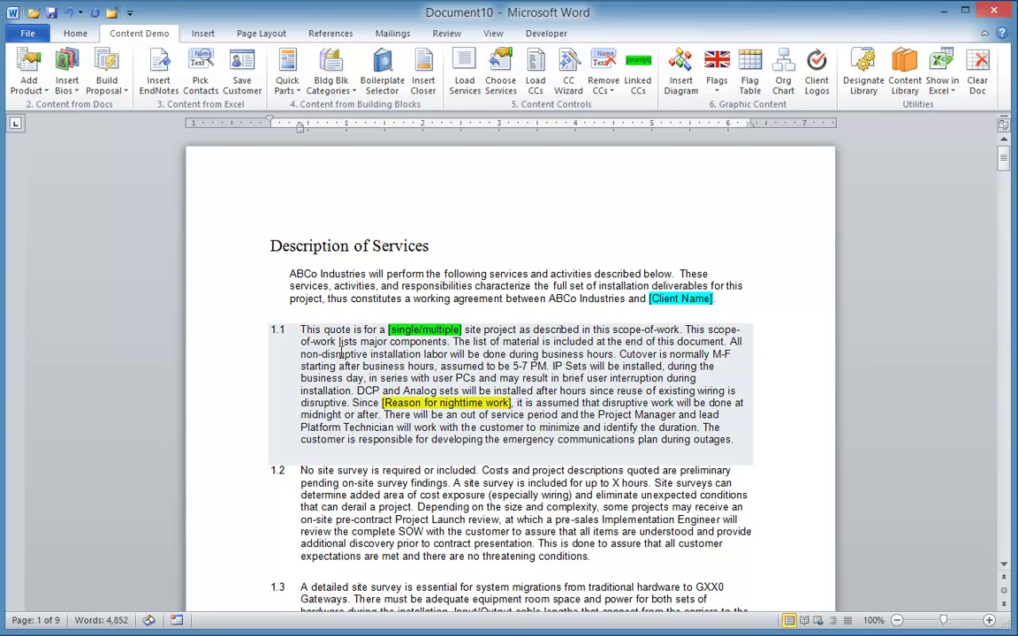
left_click(295, 463)
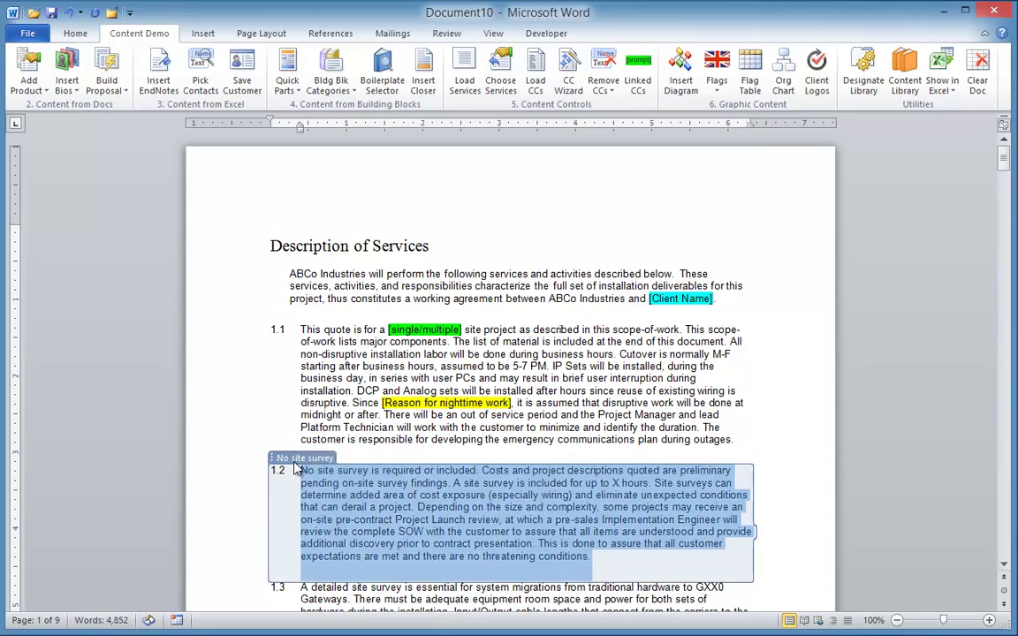
key("Delete")
key("Delete")
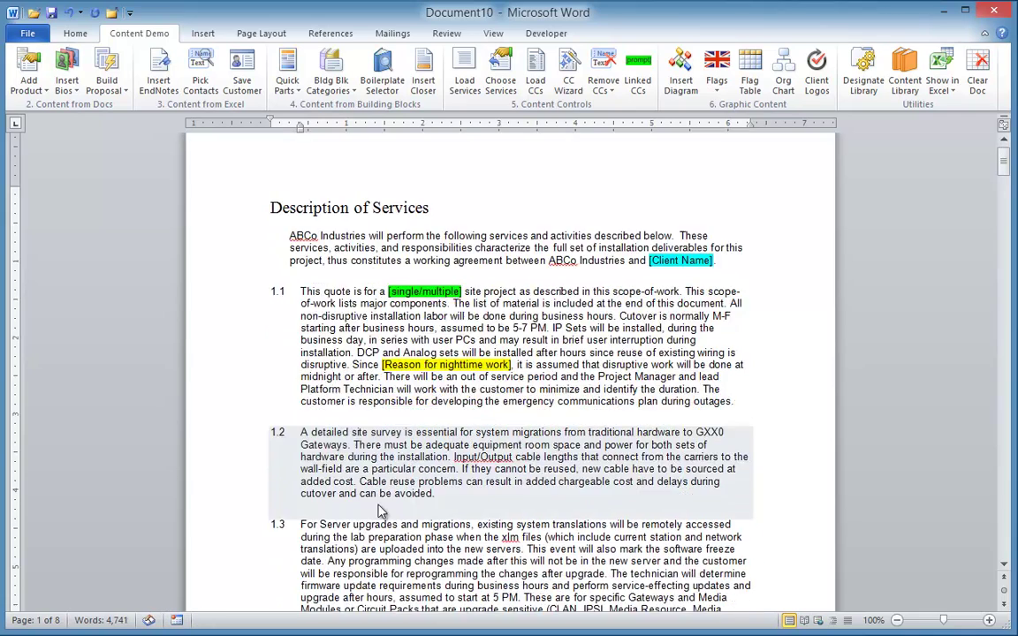
Select and delete the SS Blowback section further down.
scroll(380, 511, "down", 11)
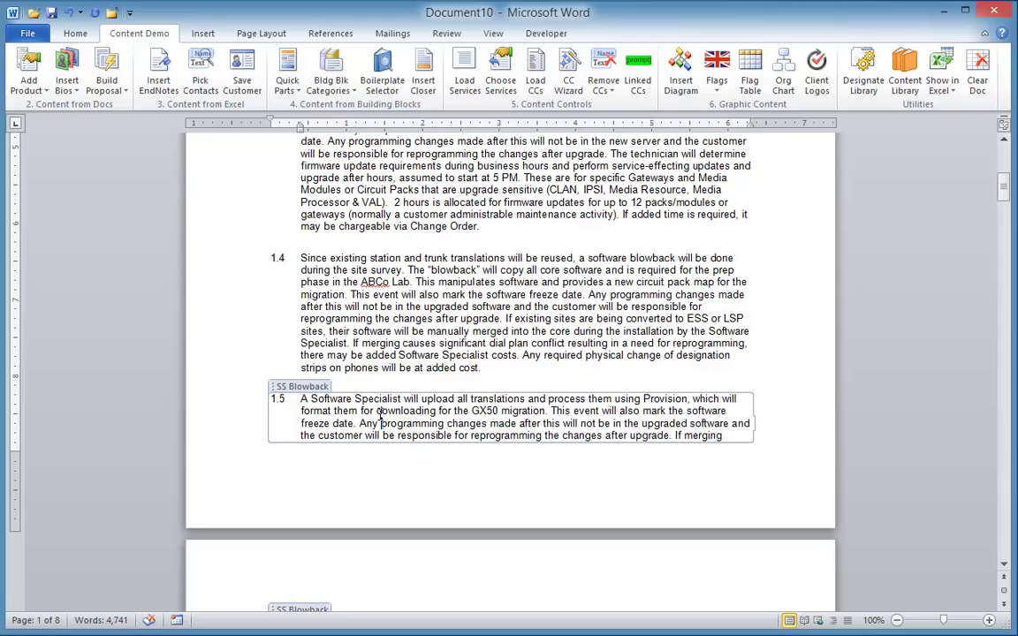
left_click(380, 416)
key("Delete")
key("Delete")
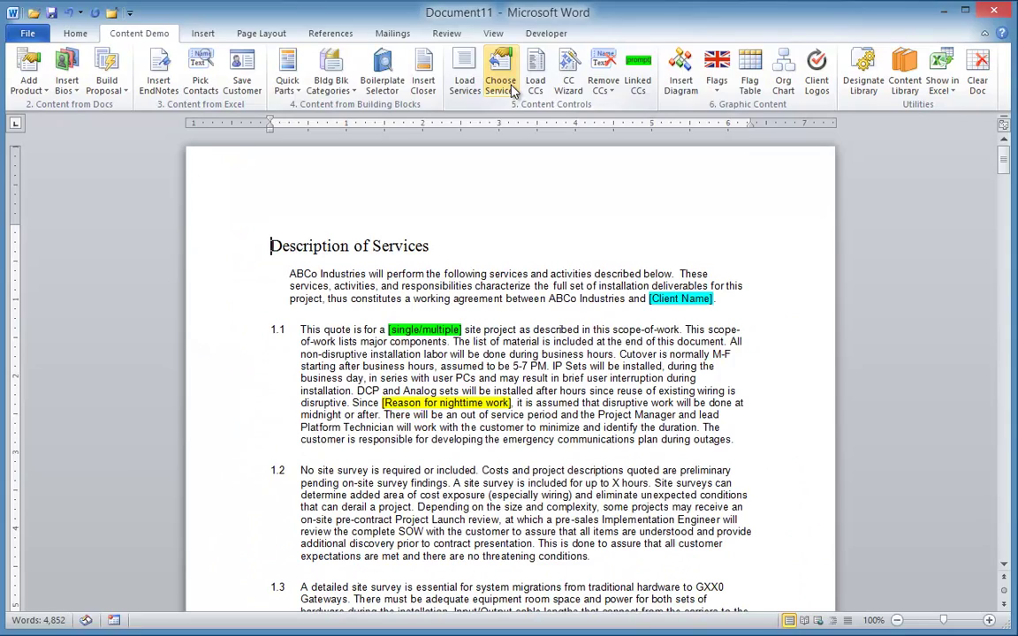
Open Choose Services from the Content Demo tab's Content Controls group.
left_click(555, 174)
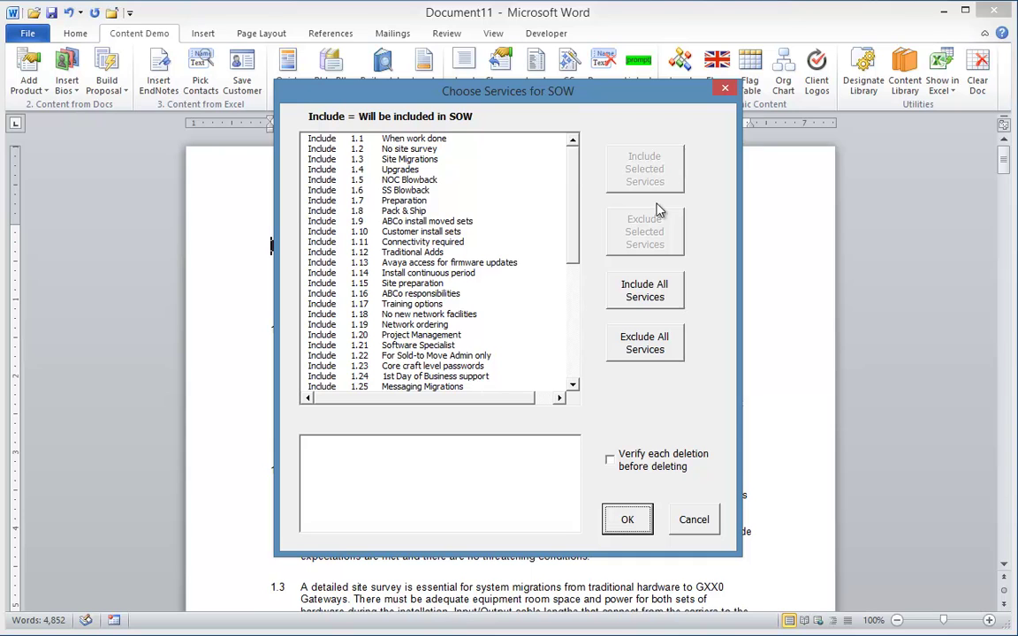
Preview the NOC Blowback, Preparation, ABCo install moved sets and Avaya firmware service descriptions.
left_click(362, 181)
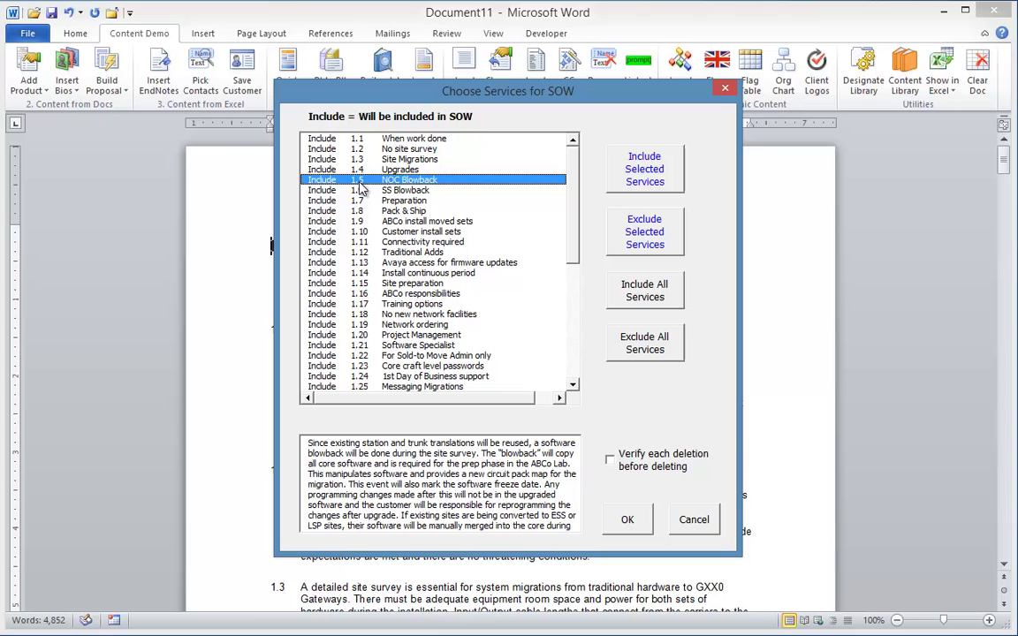
left_click(363, 202)
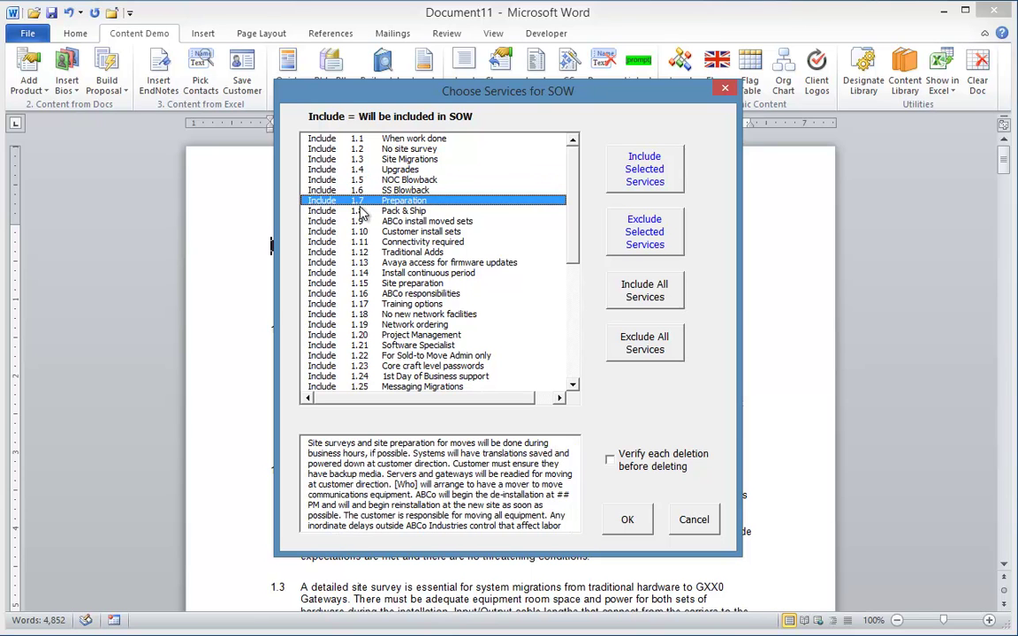
left_click(365, 221)
left_click(370, 264)
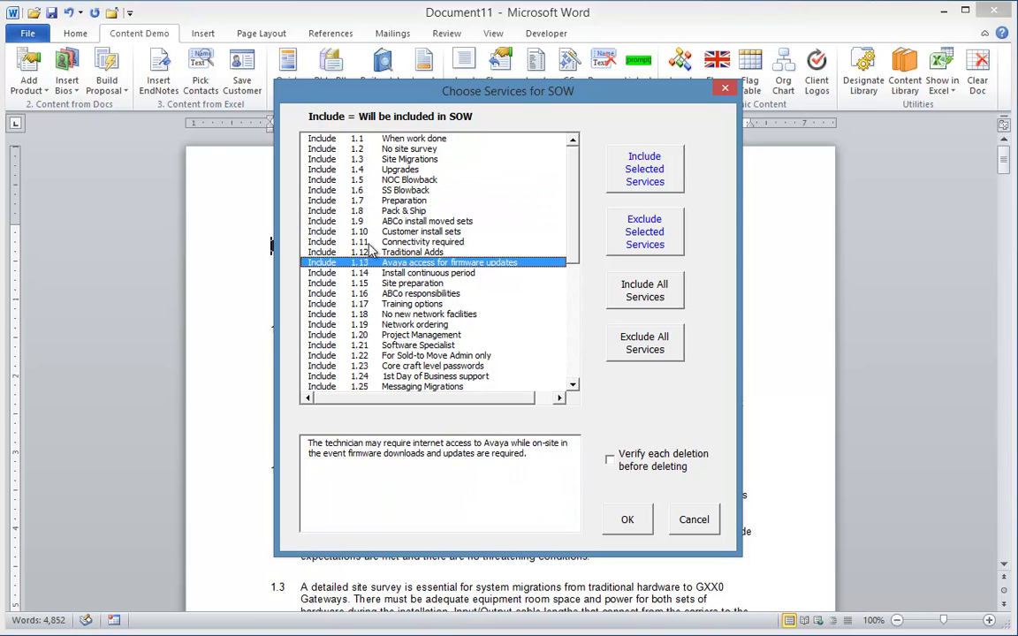
Exclude eight selected services, then exclude all services from the SOW.
left_click(347, 180)
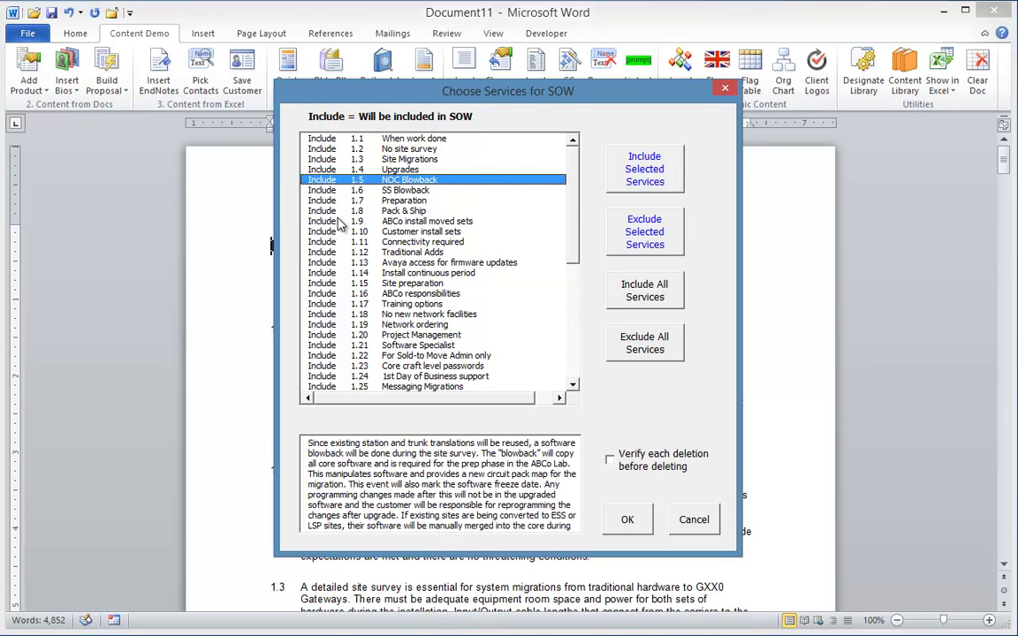
left_click(328, 211, "ctrl")
left_click(336, 252, "ctrl")
left_click(335, 263, "ctrl")
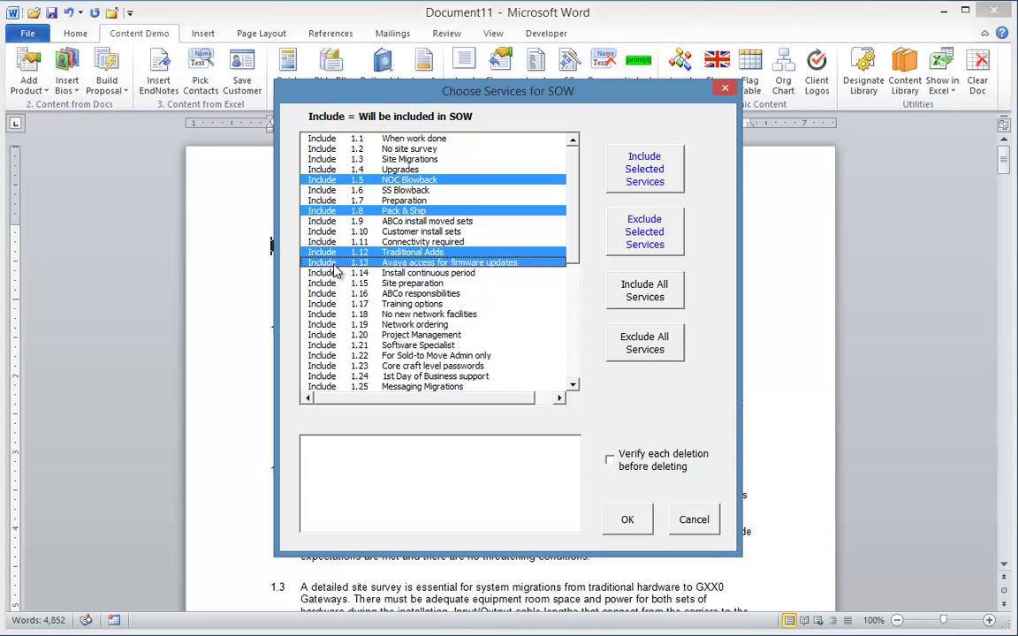
left_click(333, 273, "ctrl")
left_click(334, 335, "ctrl")
left_click(334, 345, "ctrl")
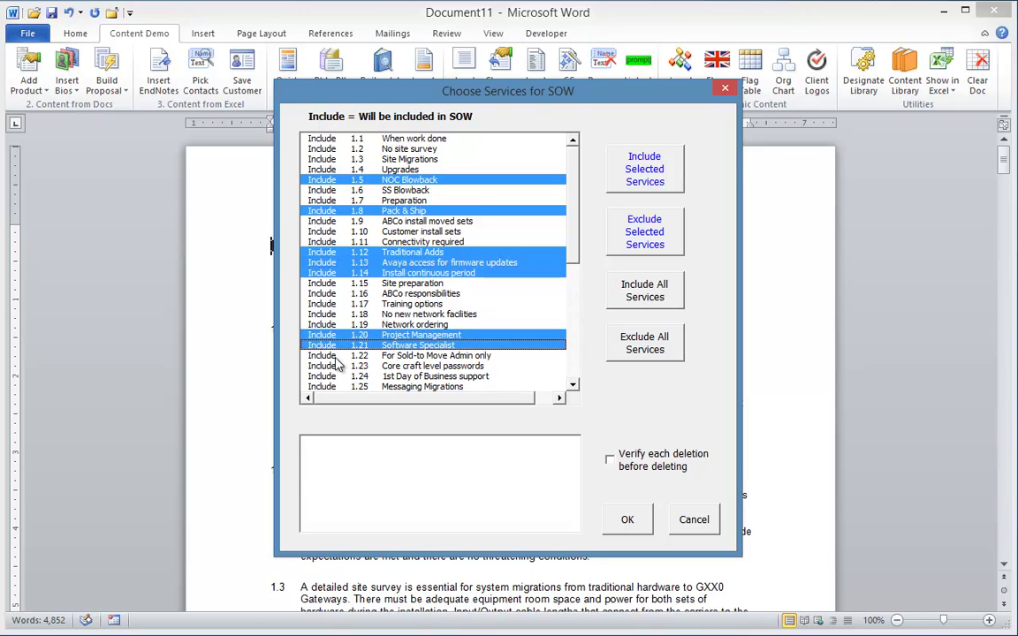
left_click(334, 356, "ctrl")
left_click(651, 237)
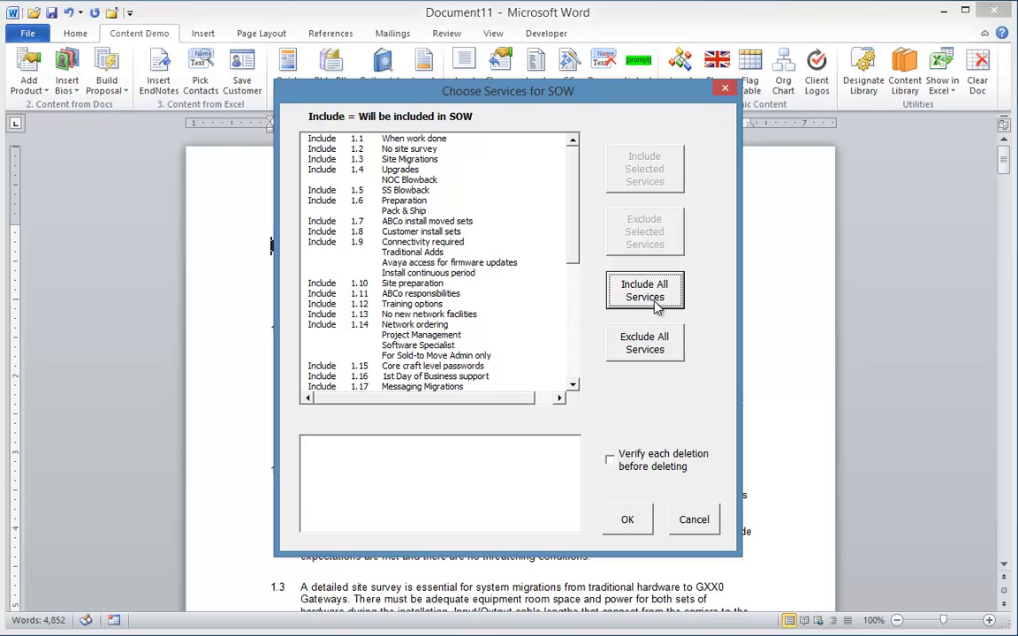
left_click(650, 344)
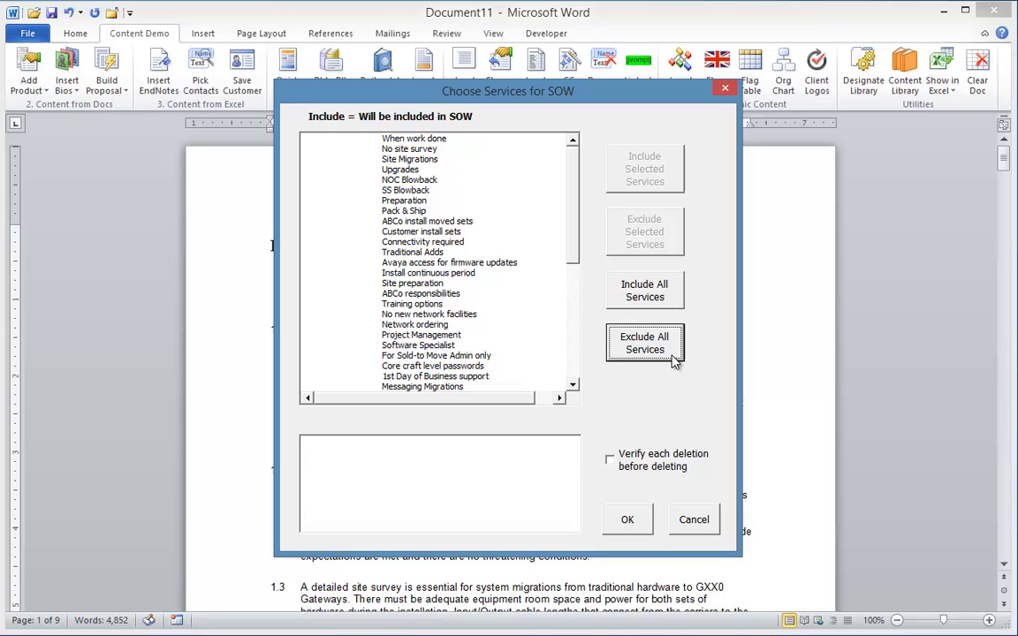
Include the twelve chosen services, from Site Migrations to Messaging Migrations, as items 1.1–1.12 and apply.
left_click(410, 160)
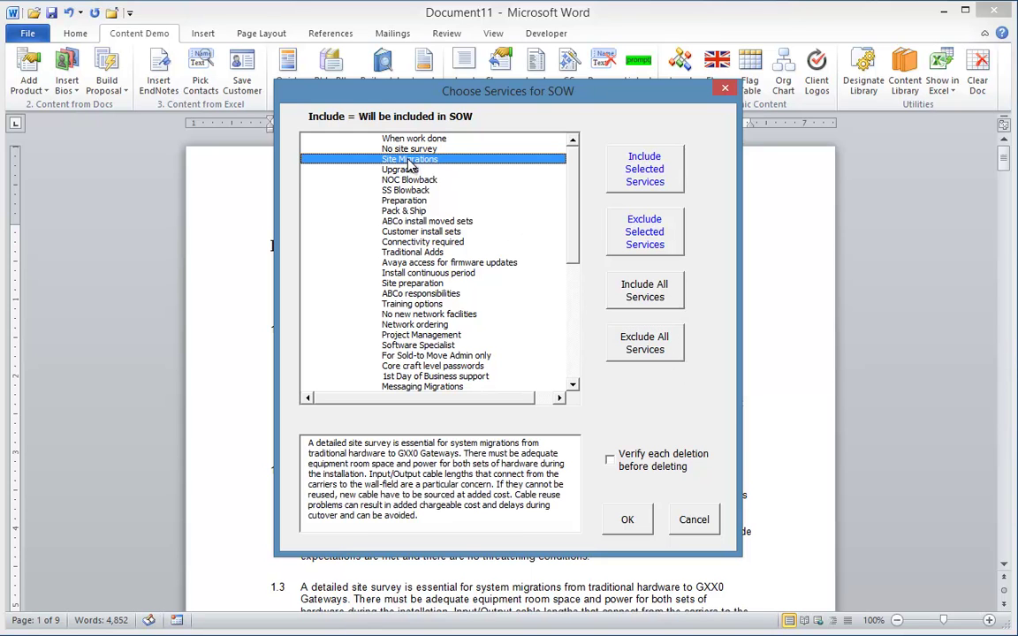
left_click(410, 180)
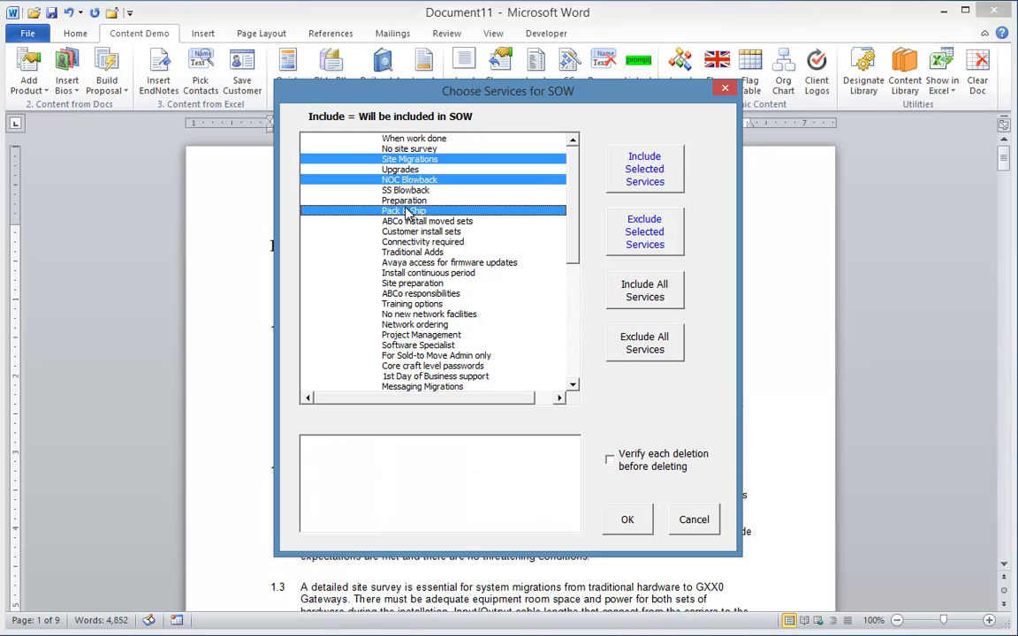
left_click(409, 210)
left_click(412, 242)
left_click(409, 273)
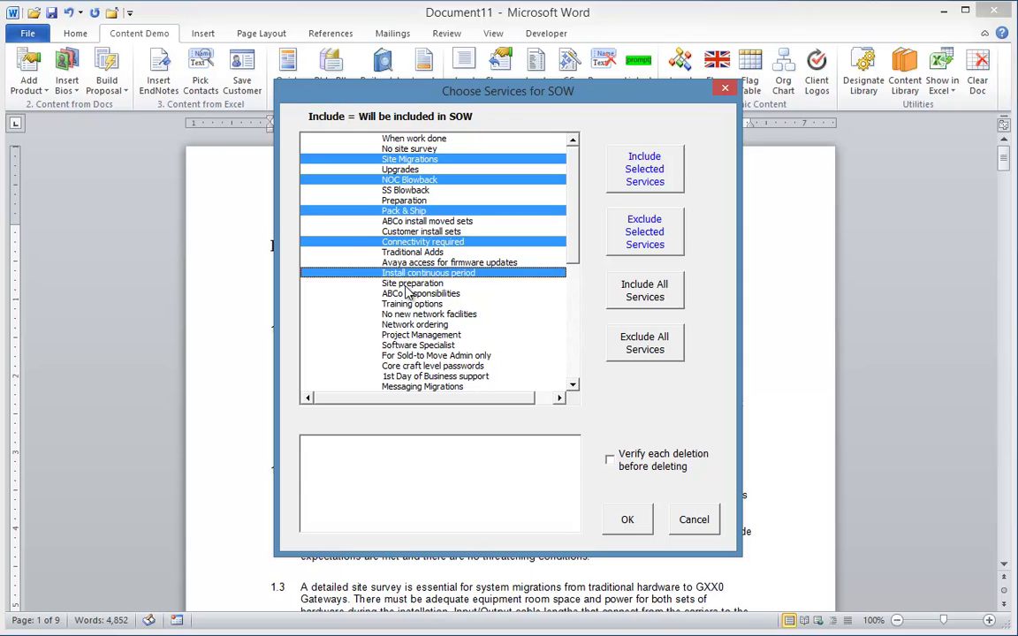
left_click(411, 283)
left_click(411, 293)
left_click(412, 304)
left_click(410, 356)
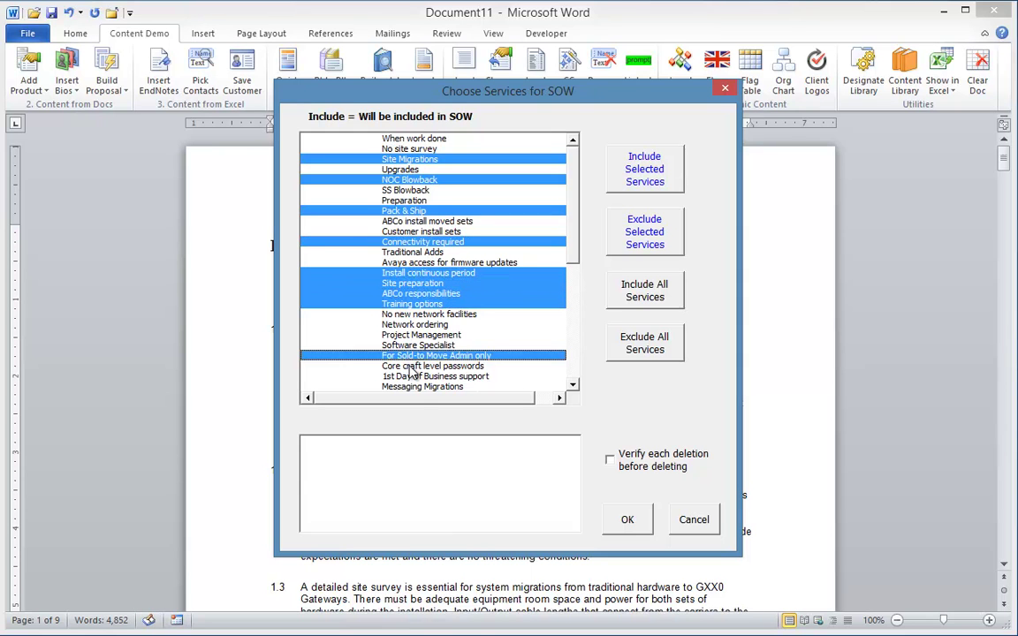
left_click(412, 365)
left_click(412, 376)
left_click(413, 386)
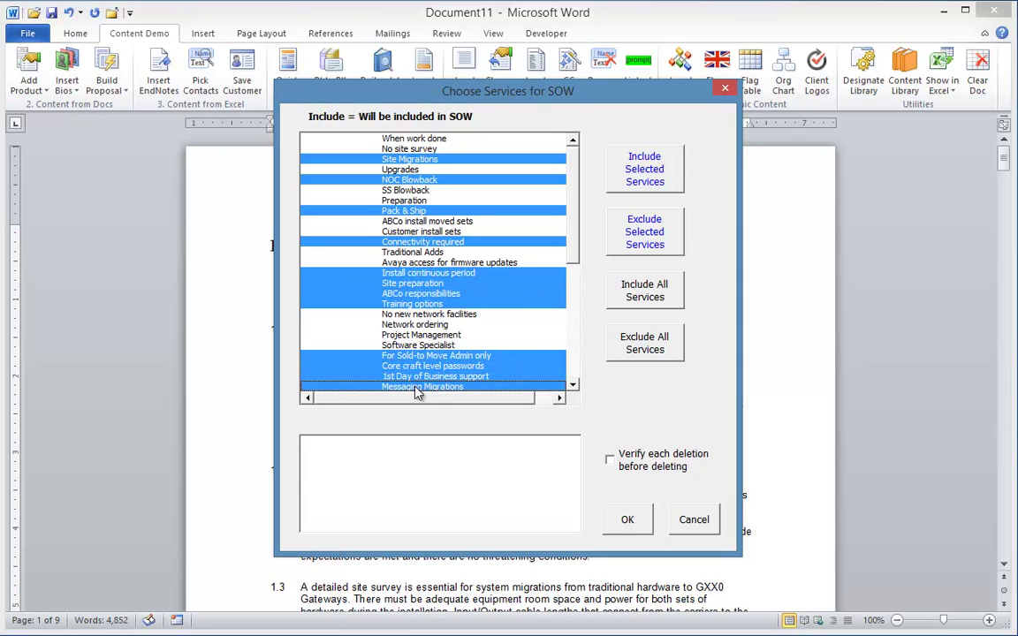
left_click(654, 175)
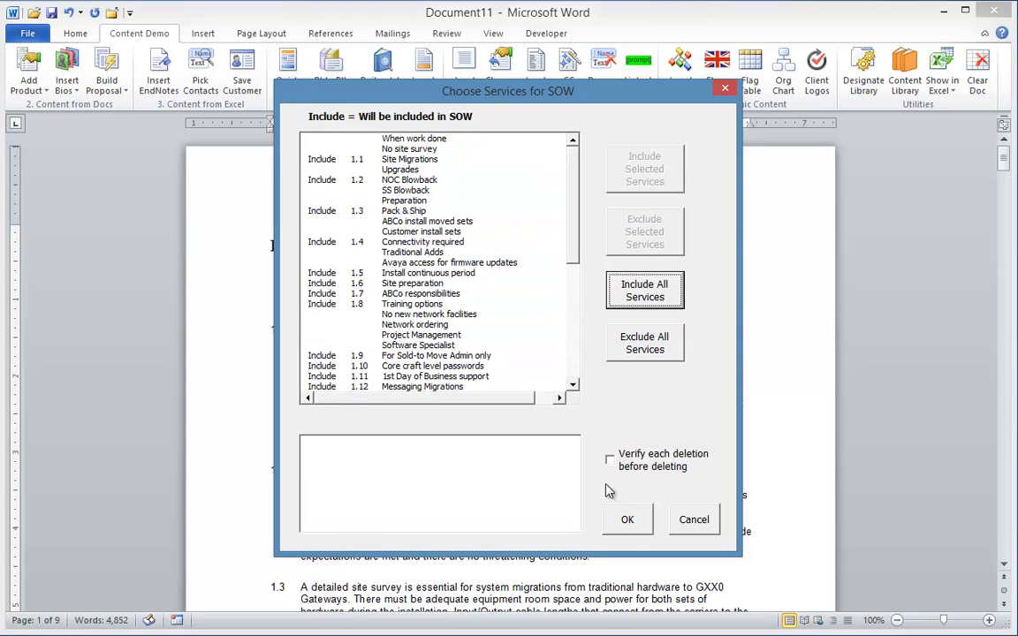
left_click(628, 520)
scroll(628, 525, "down", 20)
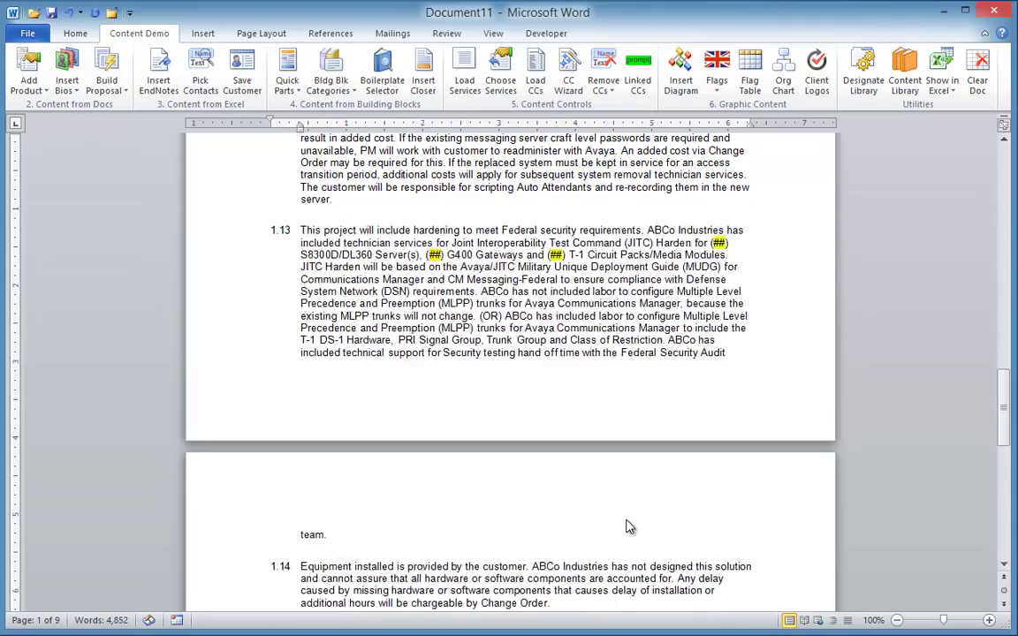
scroll(576, 336, "up", 18)
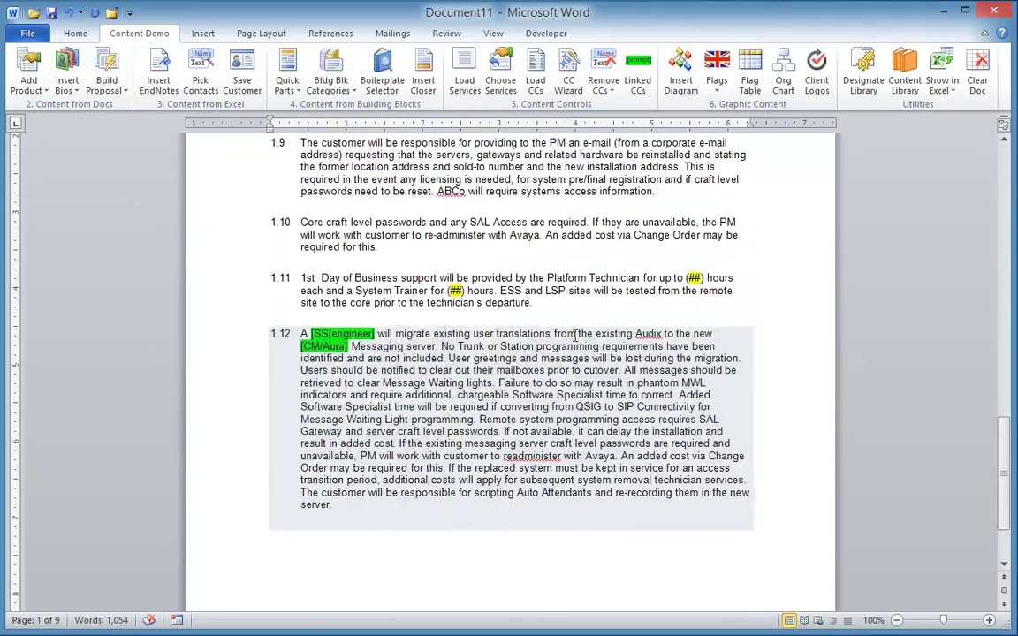
scroll(575, 337, "up", 12)
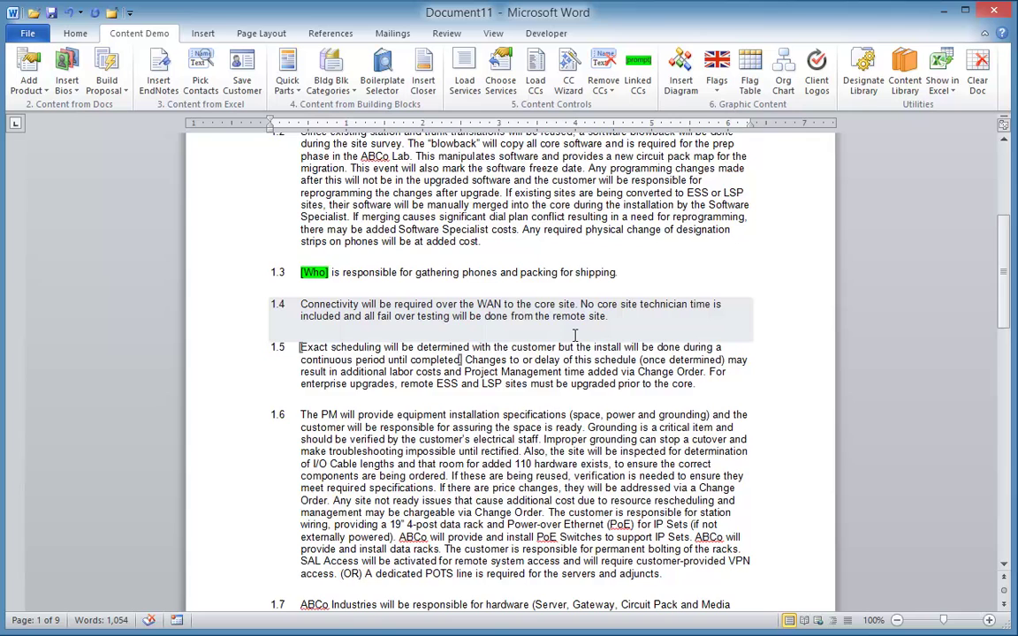
Switch to the Plumbing Equipment specification and step through fixture items from Electric Water Coolers to Sinks.
key("alt+Tab")
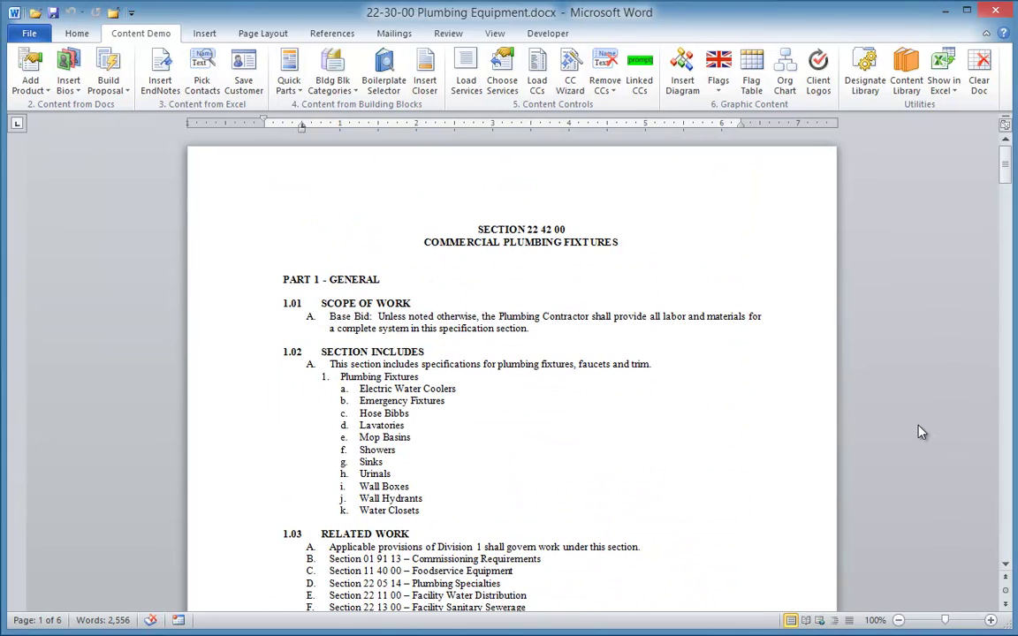
left_click(406, 389)
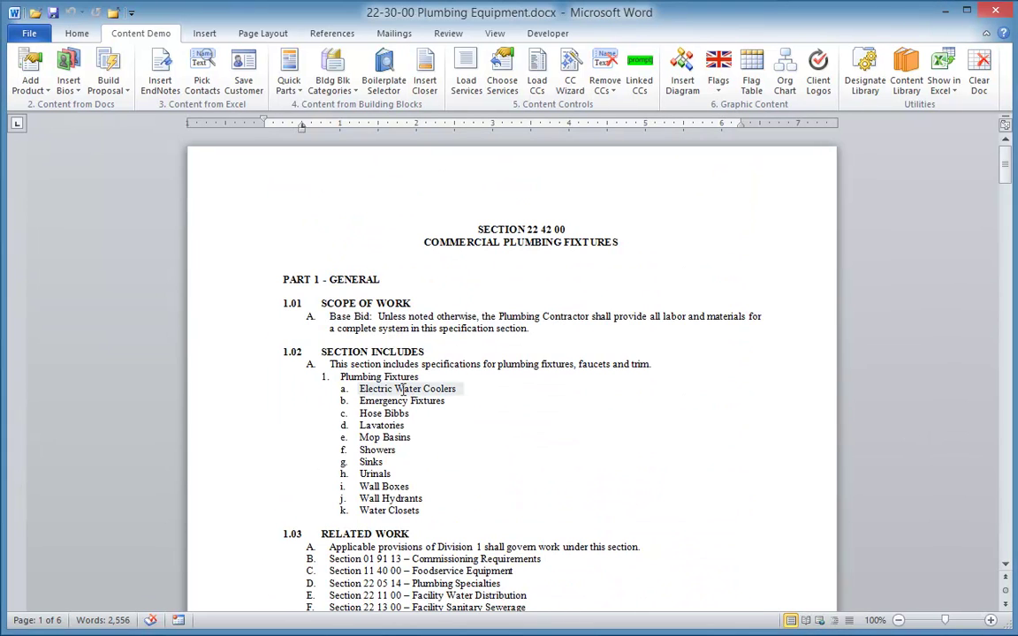
key("Down")
key("Down")
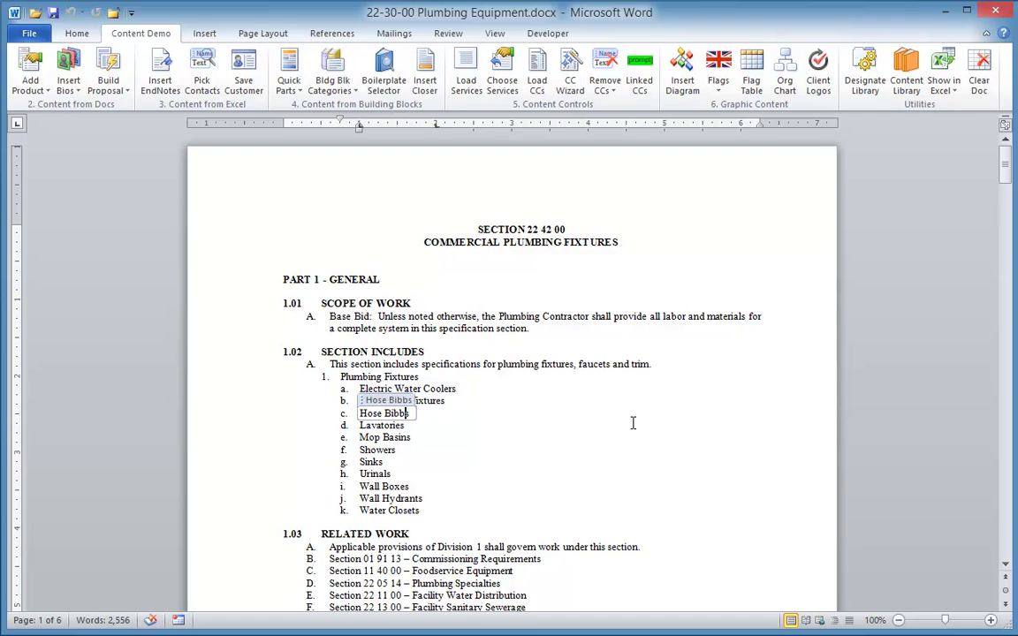
key("Down")
key("Down")
key("Down")
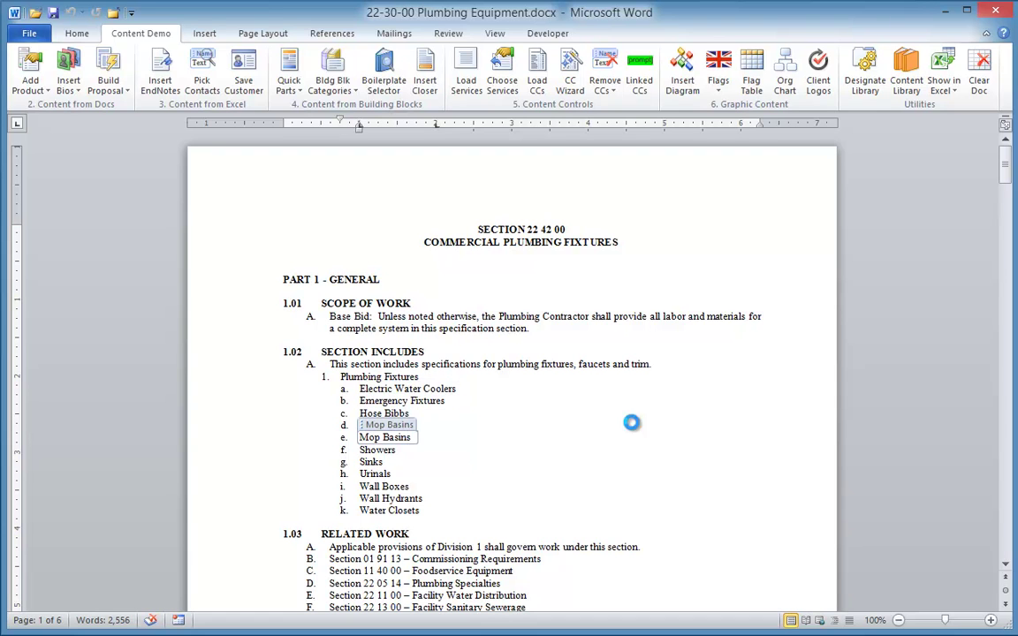
key("Down")
key("Down")
key("Down")
key("Down")
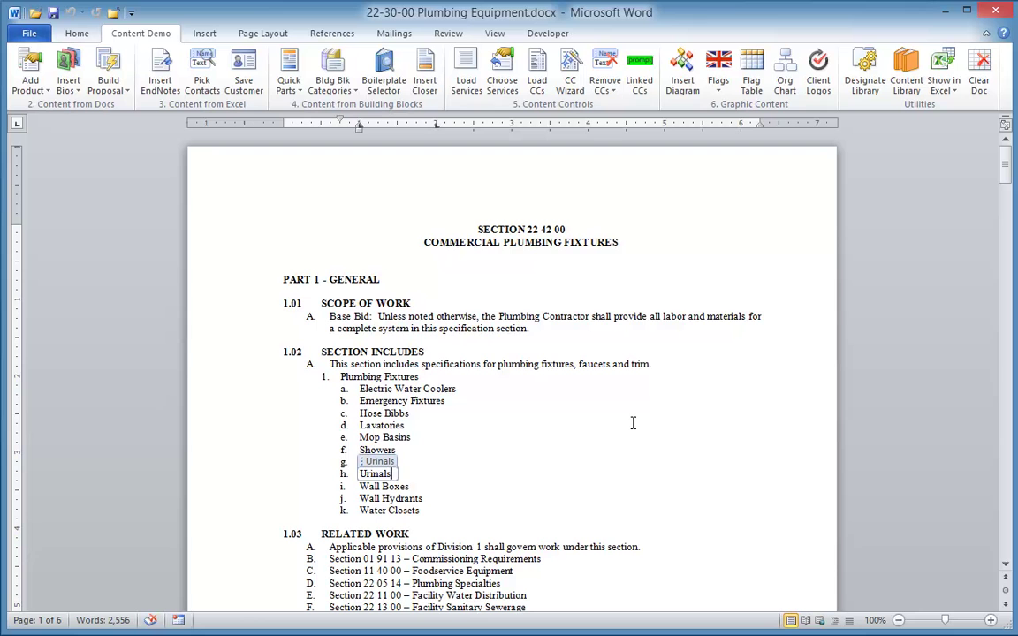
key("Down")
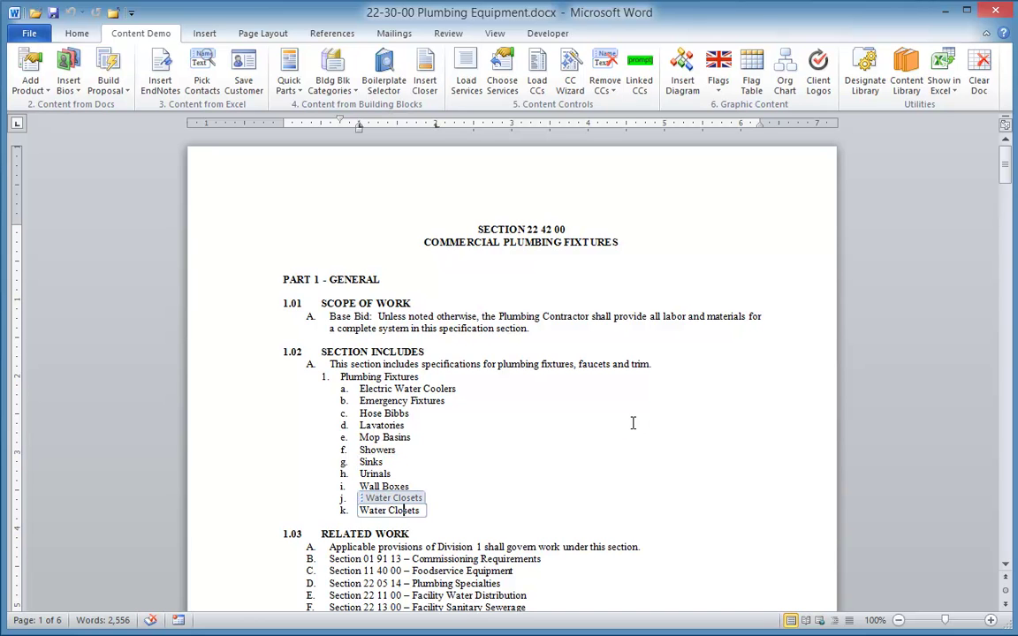
Show content-control tags and check the component tags on Electric Water Coolers, Showers, Emergency Fixtures and Hose Bibbs.
left_click(604, 88)
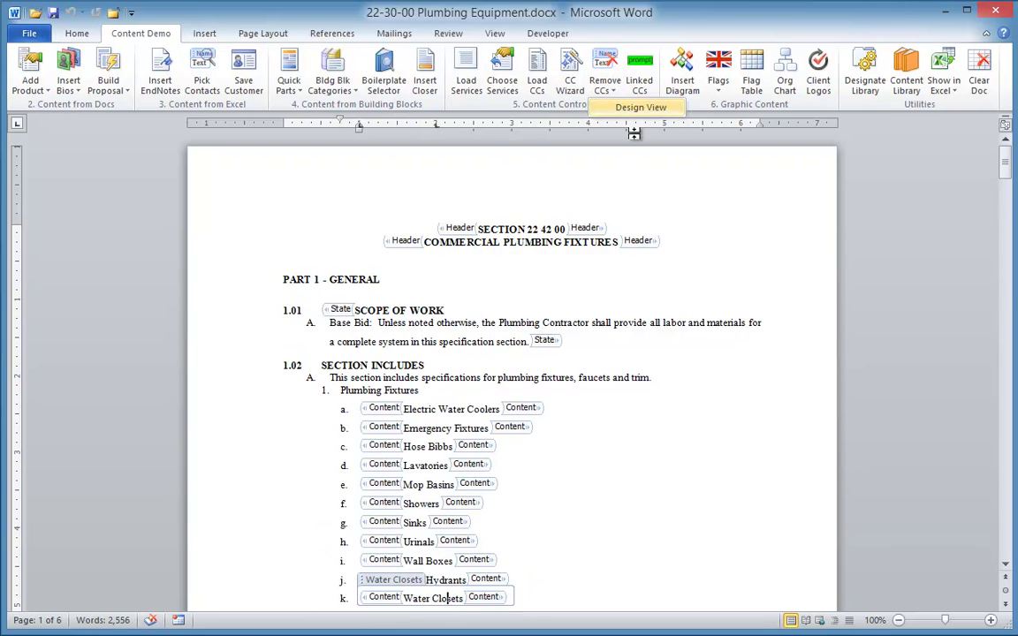
scroll(733, 489, "down", 15)
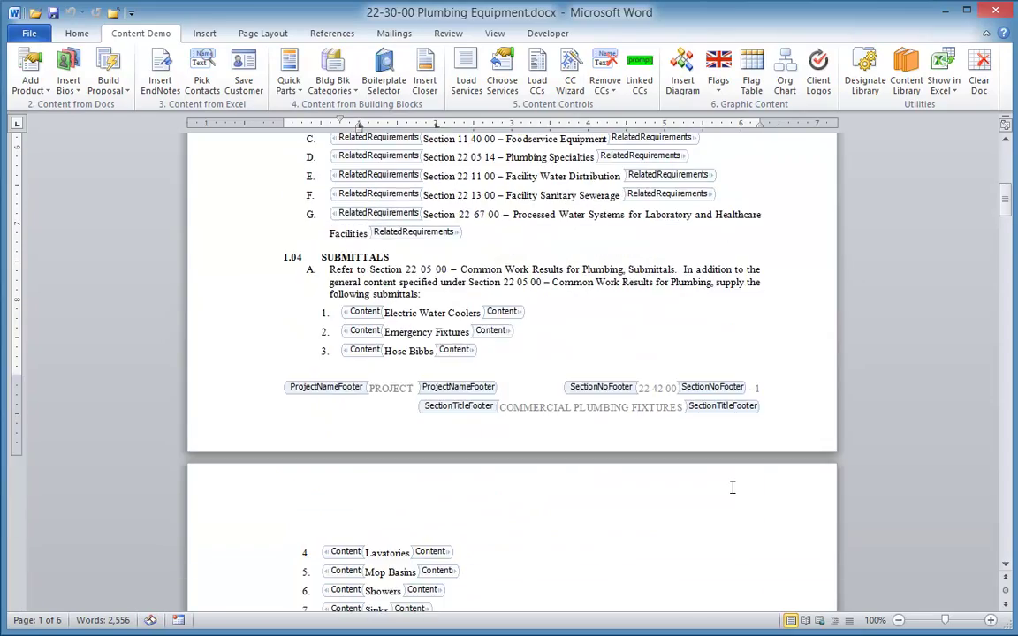
scroll(732, 488, "down", 14)
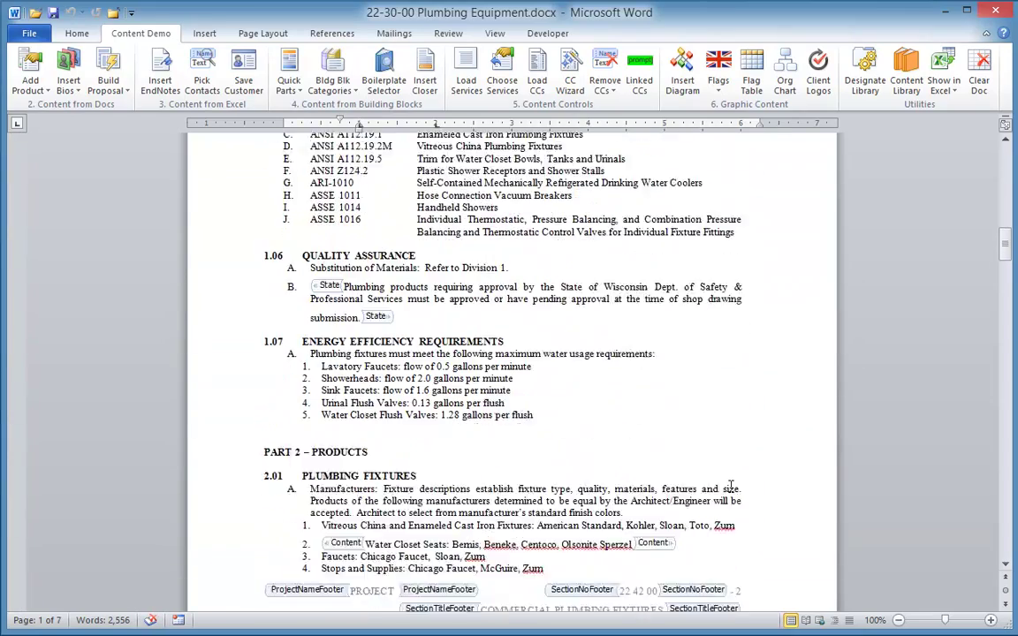
scroll(730, 487, "down", 10)
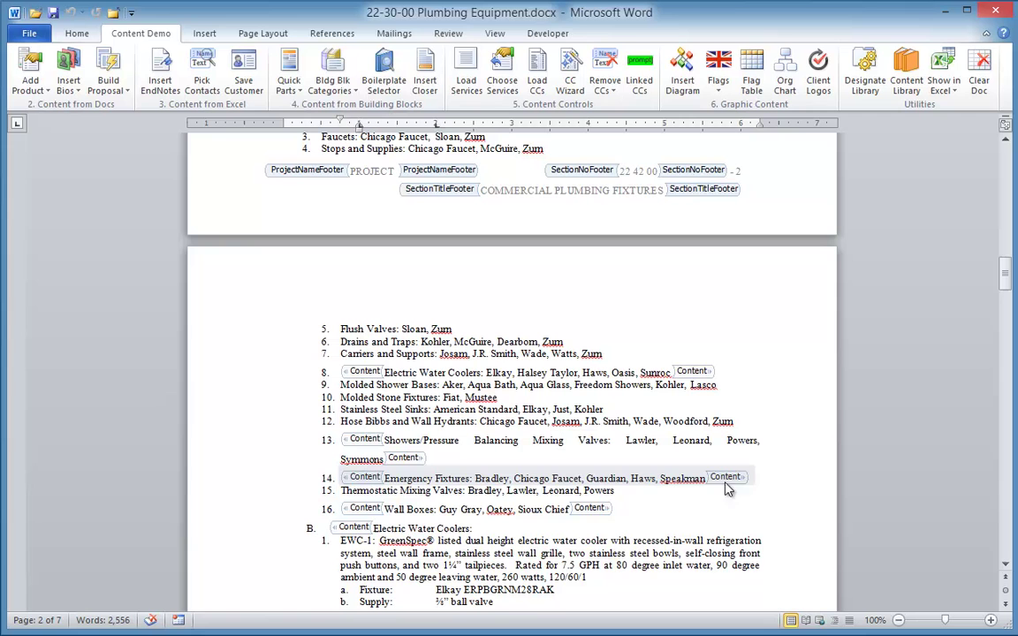
left_click(468, 385)
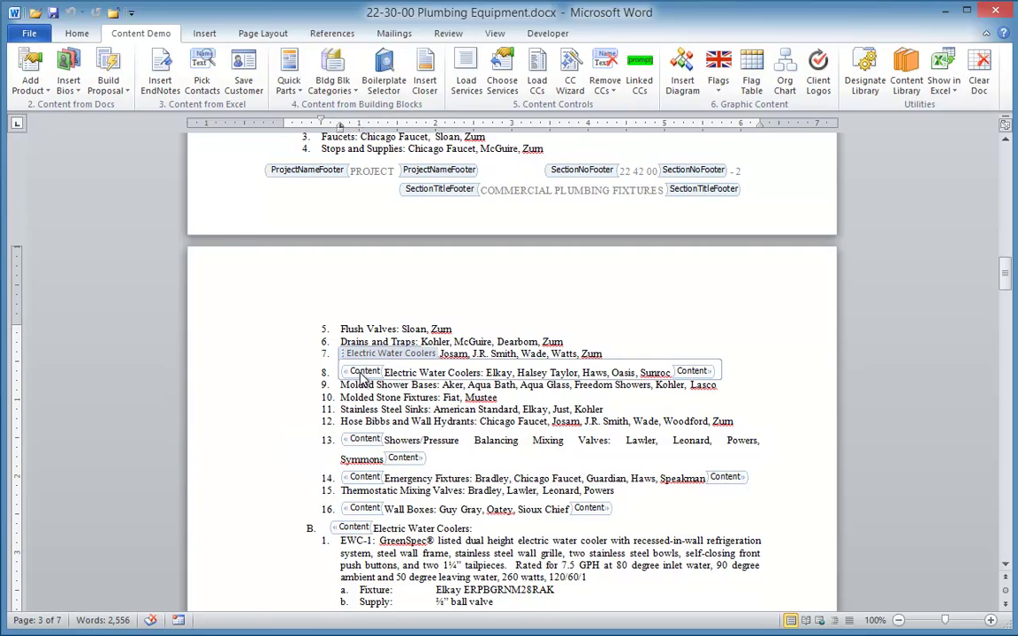
left_click(385, 440)
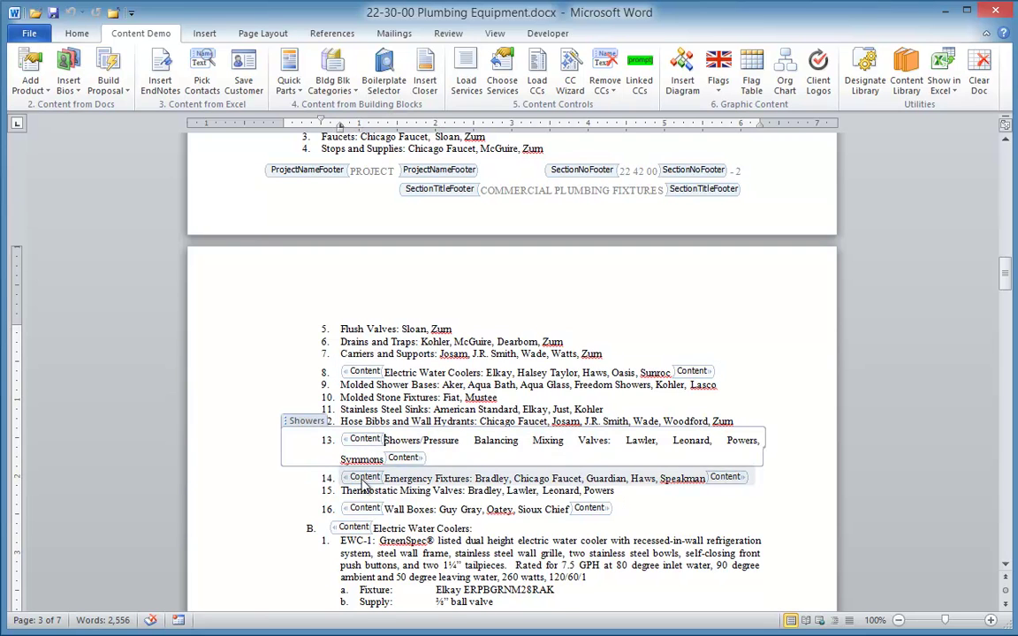
left_click(385, 478)
scroll(349, 348, "down", 5)
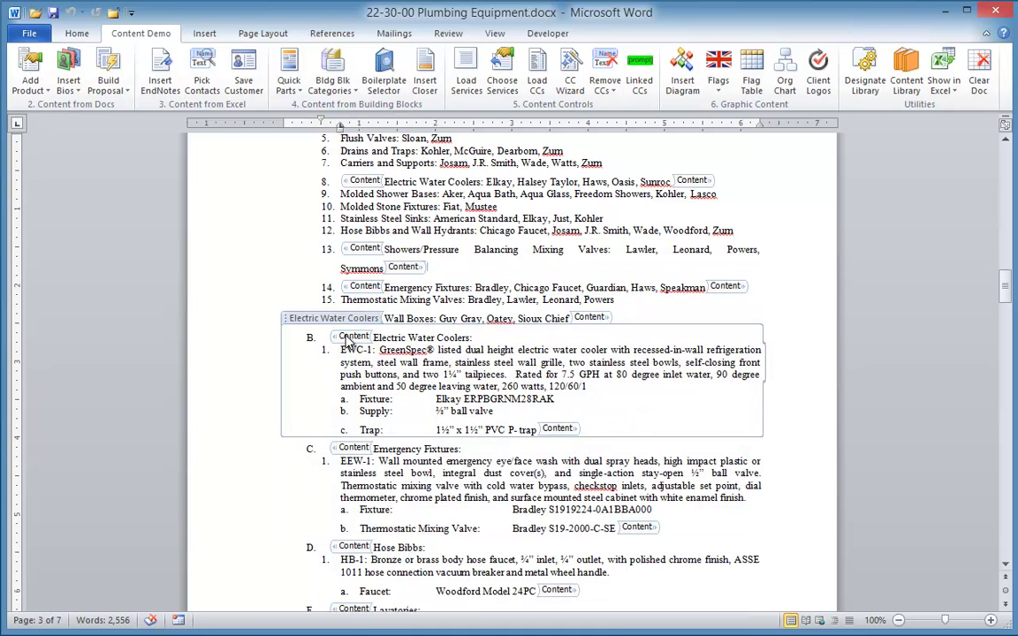
left_click(363, 461)
scroll(363, 461, "down", 4)
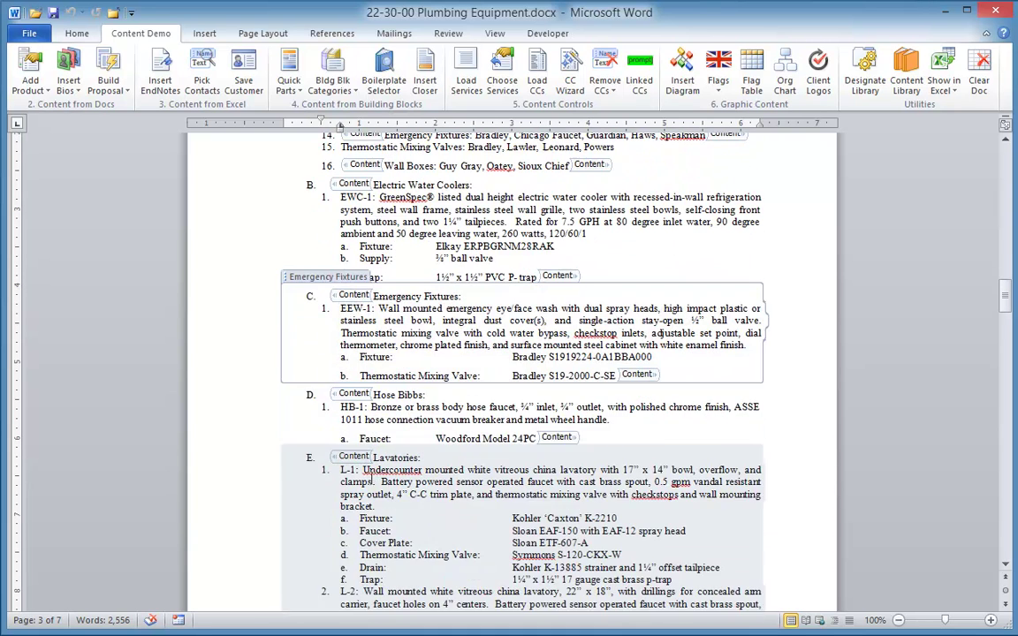
left_click(363, 419)
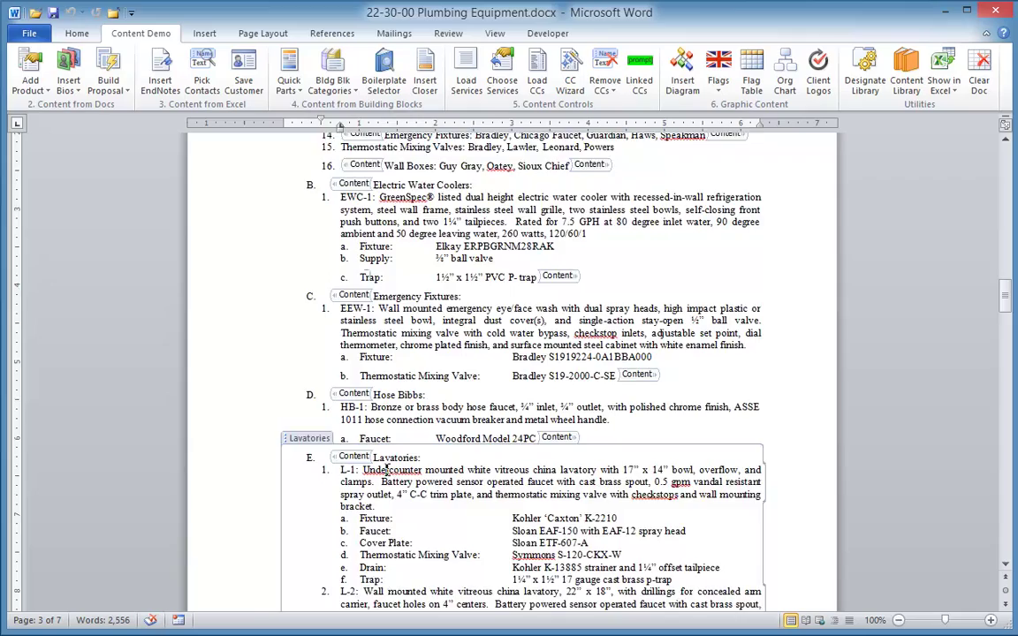
Scroll through the rest of the specification, then drag back up to page 1.
scroll(387, 464, "down", 15)
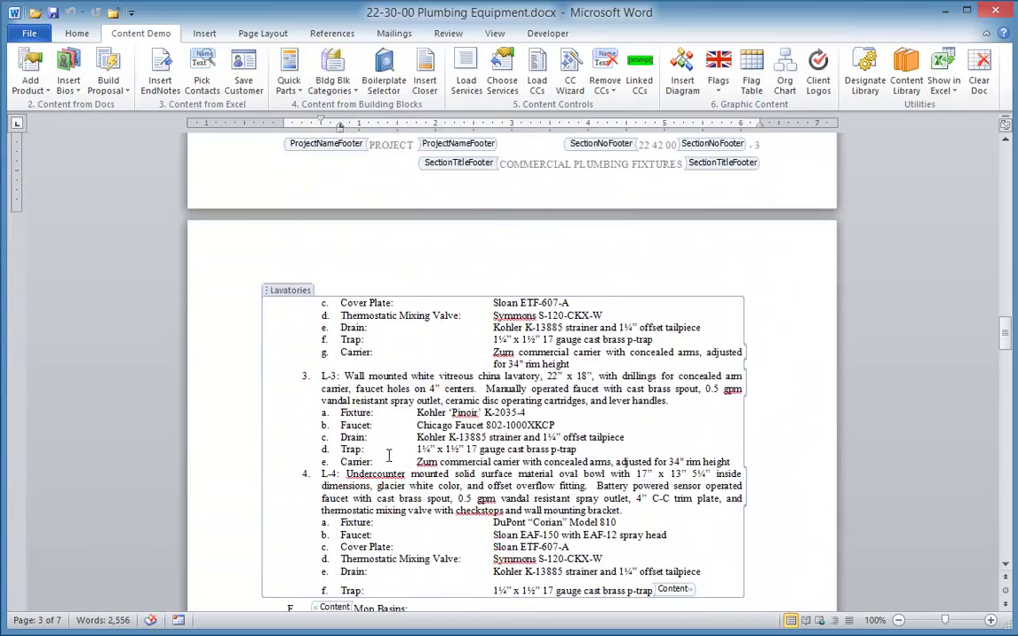
scroll(387, 455, "down", 10)
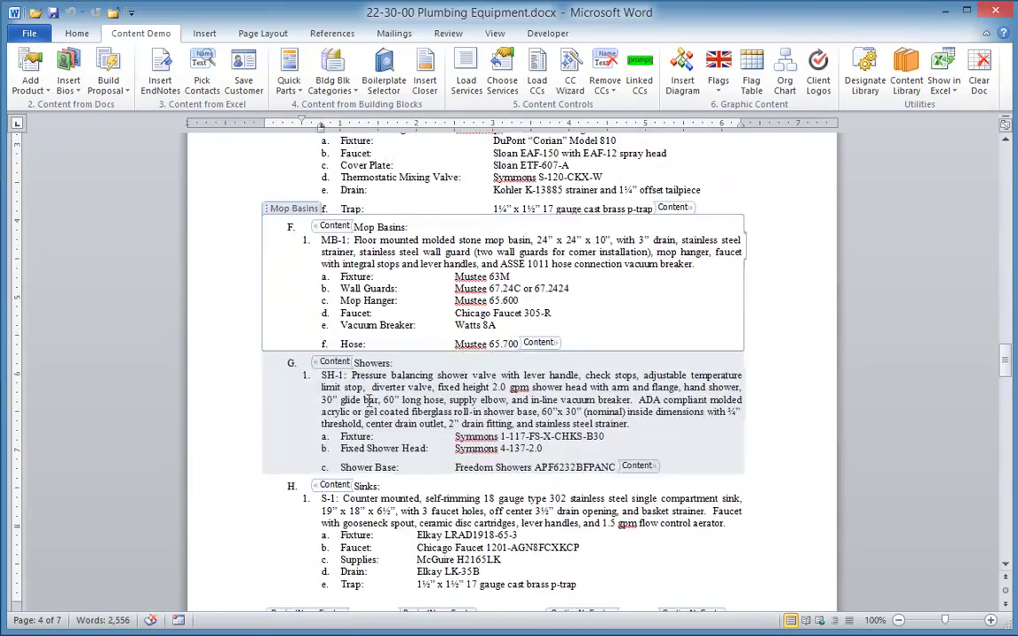
scroll(369, 406, "down", 8)
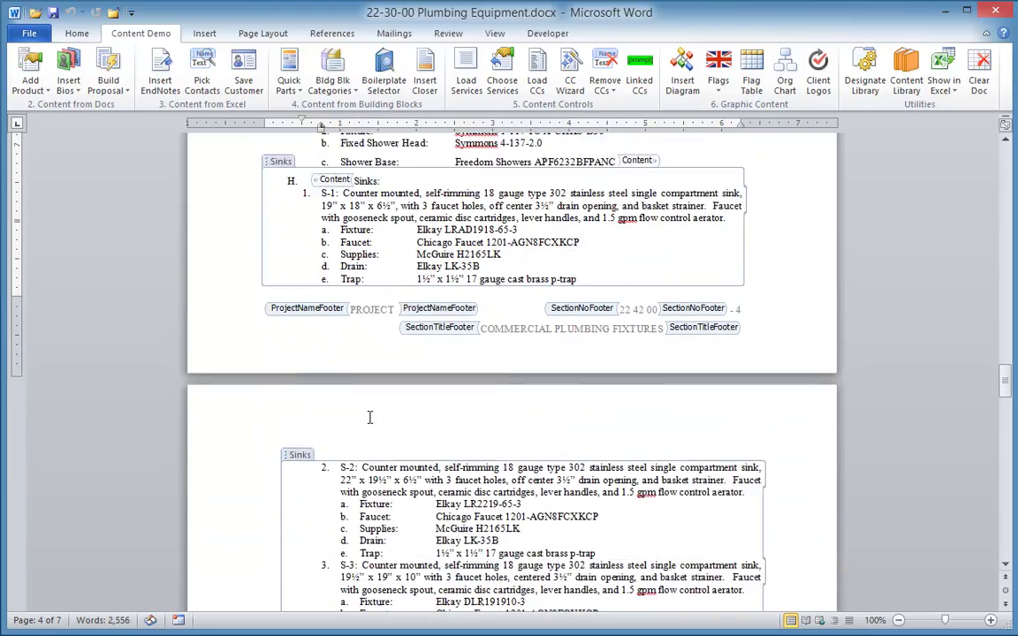
scroll(370, 417, "down", 10)
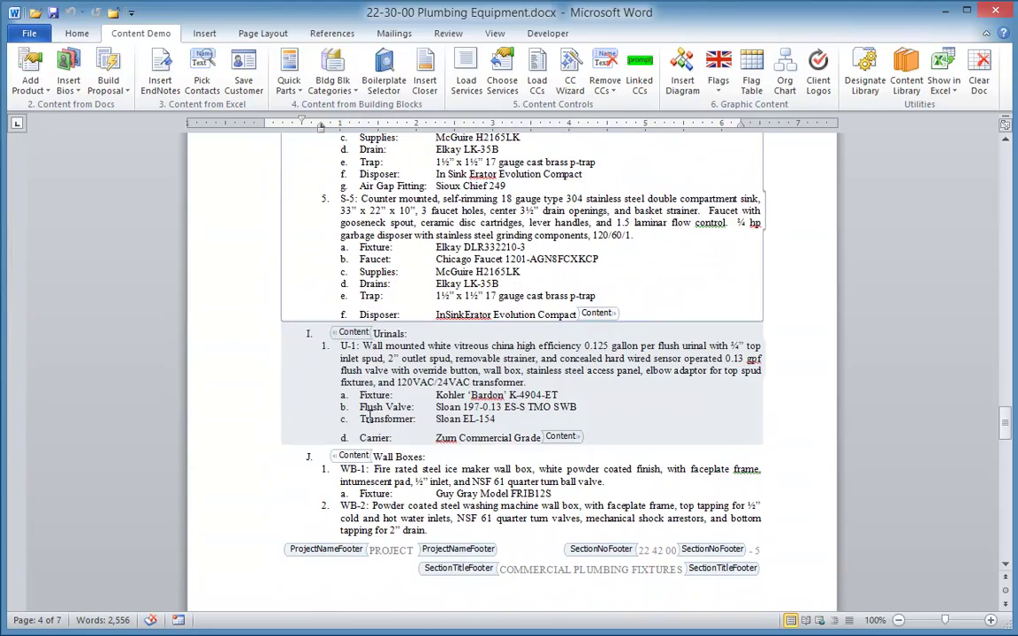
scroll(378, 463, "down", 3)
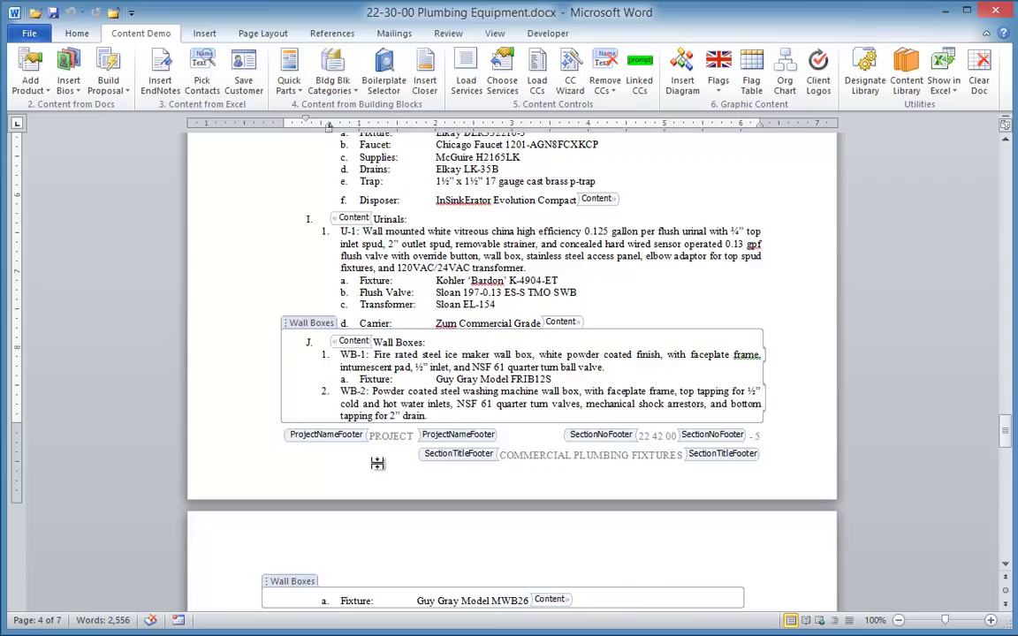
scroll(378, 463, "down", 5)
left_click_drag(1005, 446, 1015, 146)
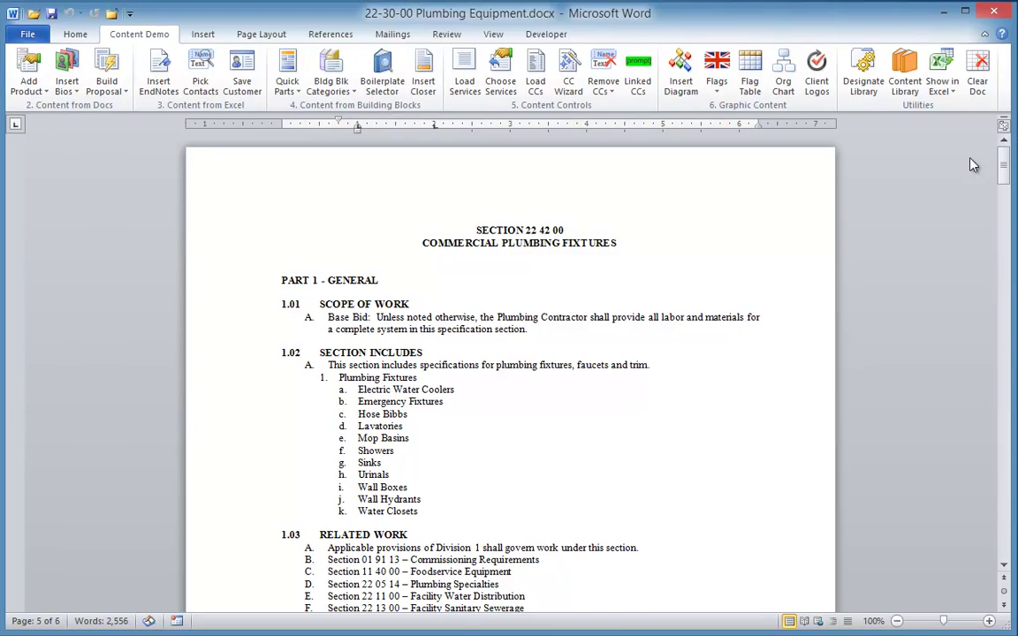
In CC Wizard, uncheck Electric Water Coolers, Hose Bibbs, Mop Basins, Sinks, Urinals and Wall Hydrants.
left_click(569, 73)
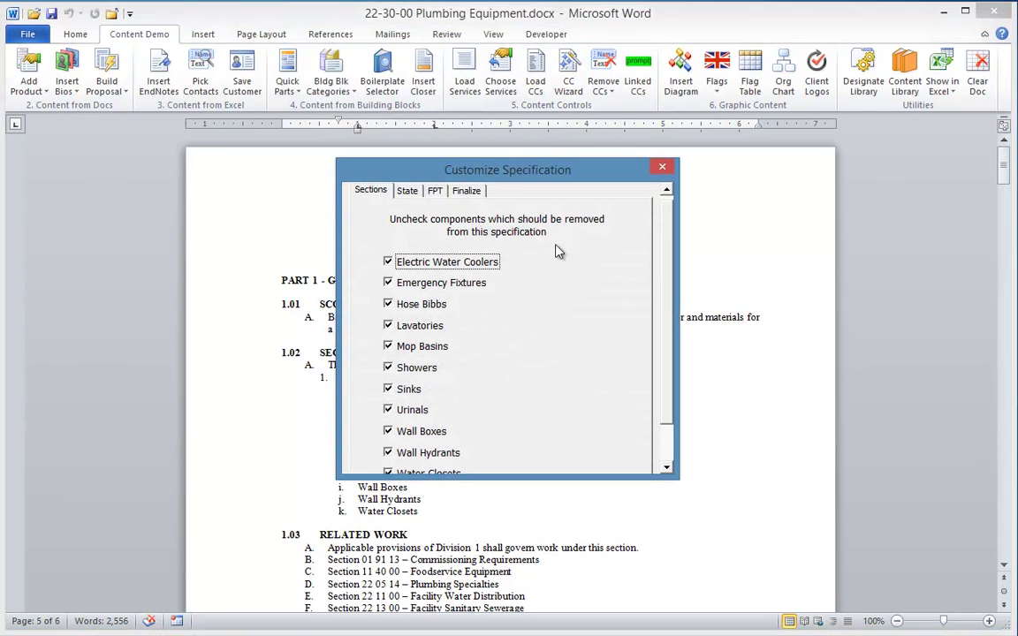
left_click(388, 266)
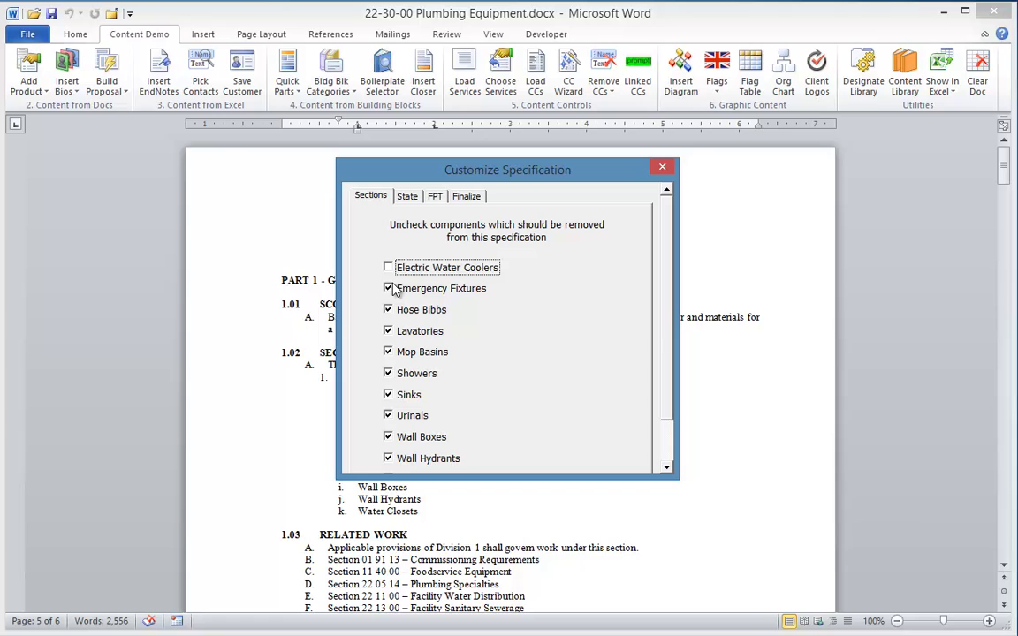
left_click(388, 310)
left_click(388, 351)
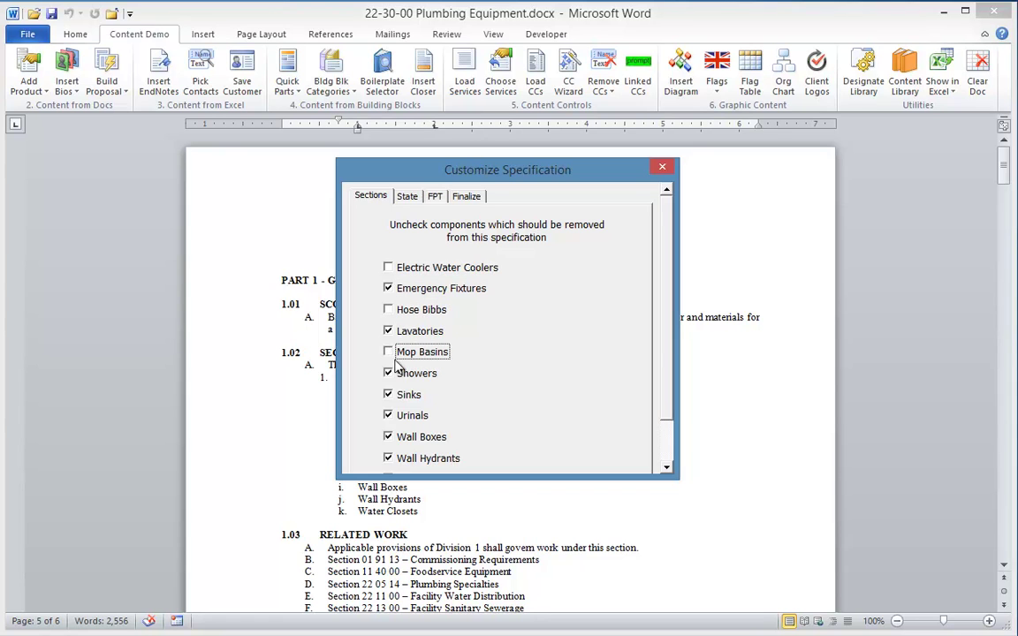
left_click(388, 395)
left_click(388, 415)
left_click(388, 458)
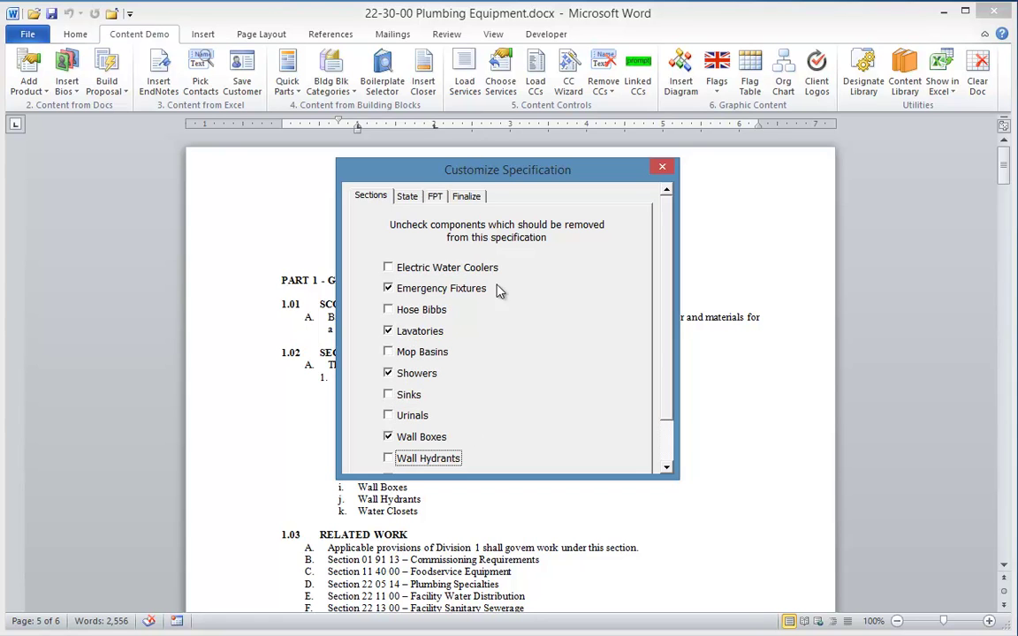
Finalize and confirm removing the unchecked components' content.
left_click(467, 196)
left_click(541, 435)
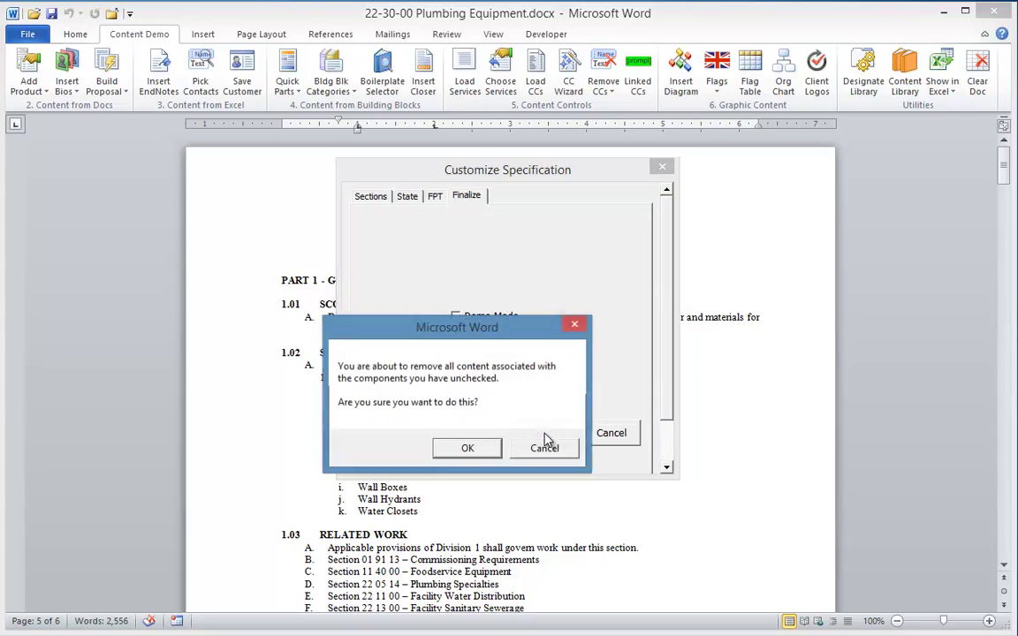
left_click(468, 449)
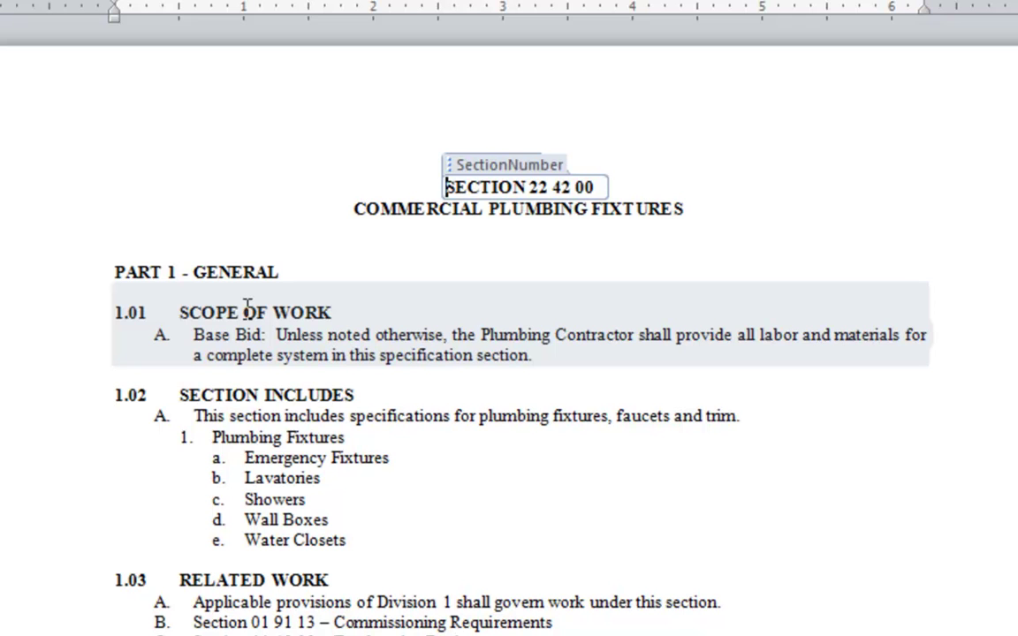
left_click(248, 305)
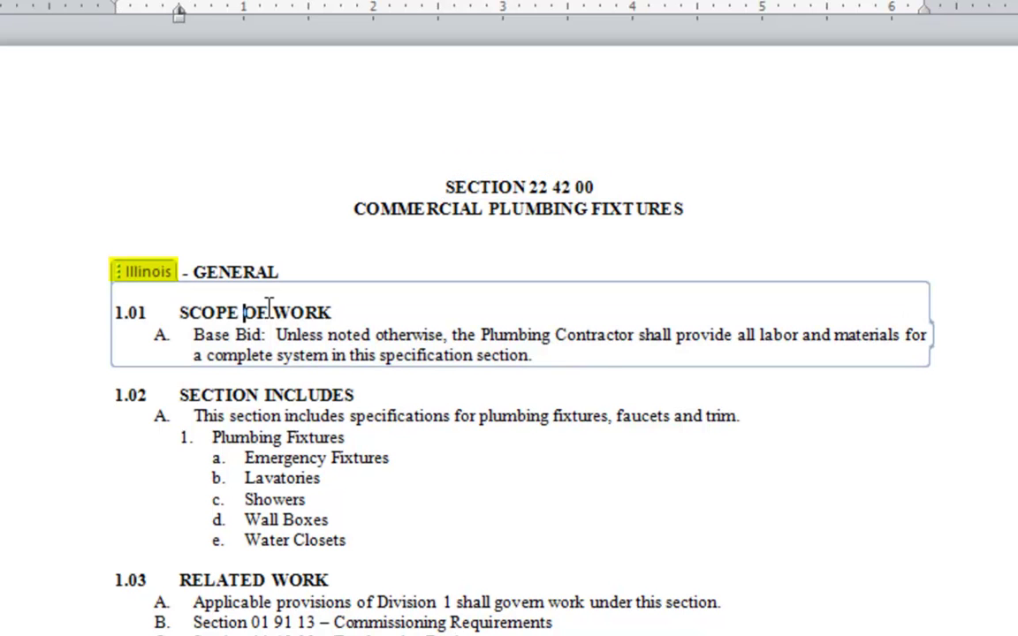
scroll(765, 513, "down", 7)
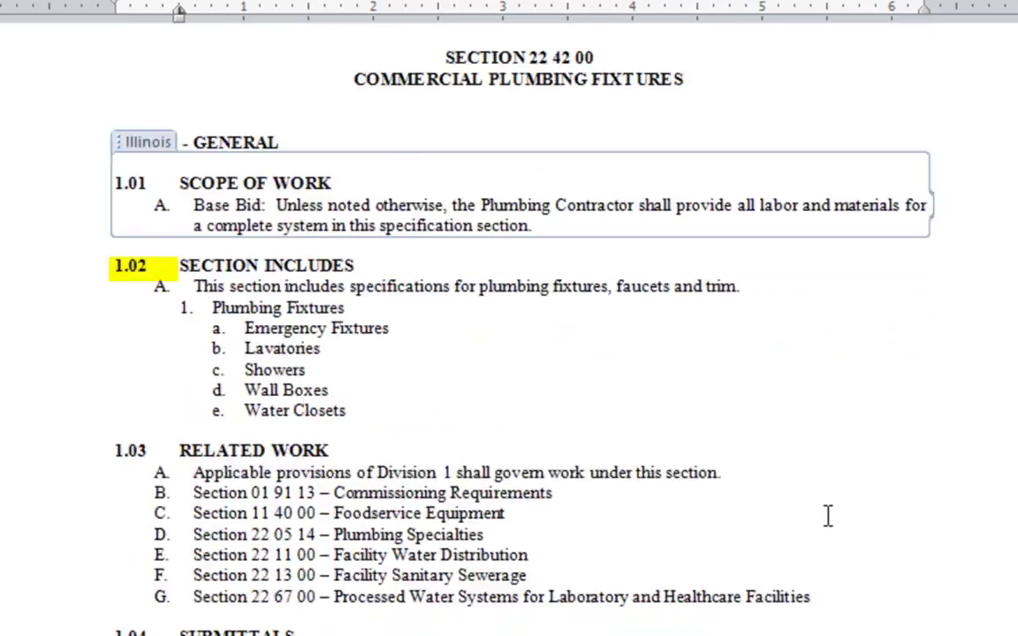
scroll(293, 380, "down", 10)
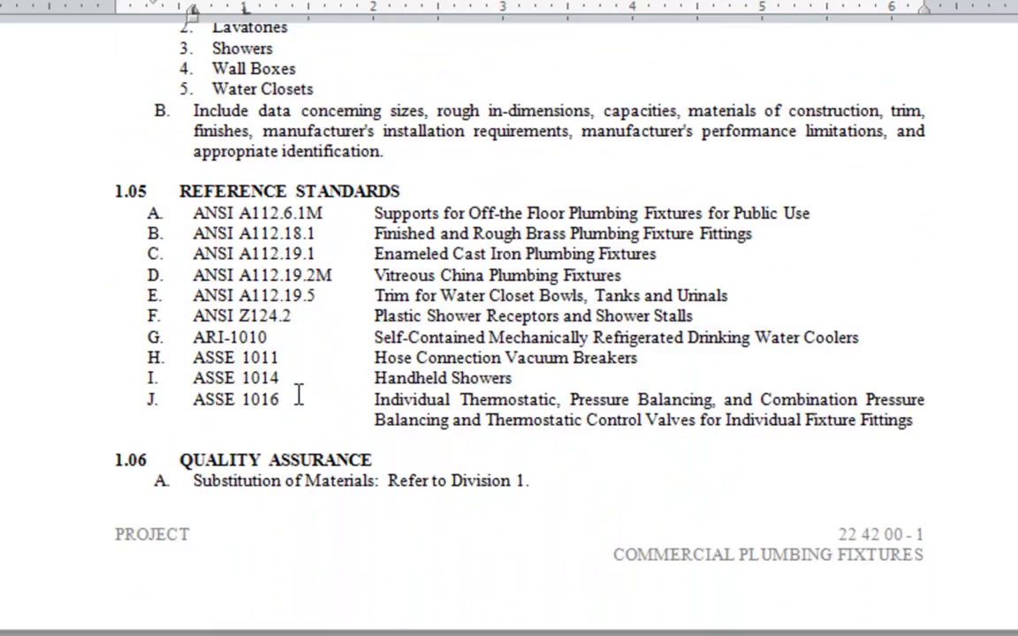
left_click(254, 482)
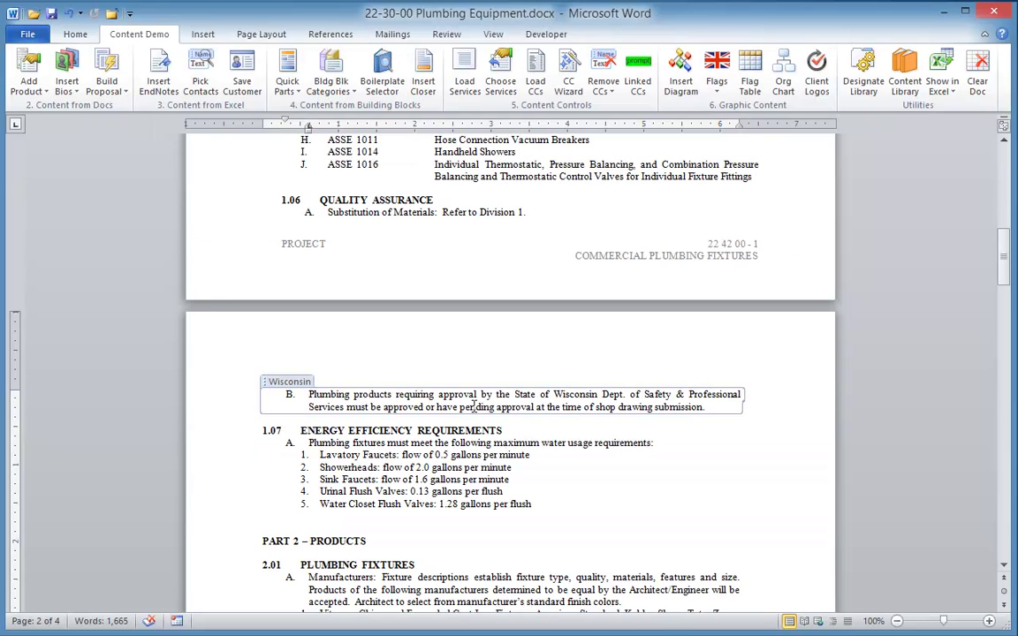
scroll(470, 400, "down", 6)
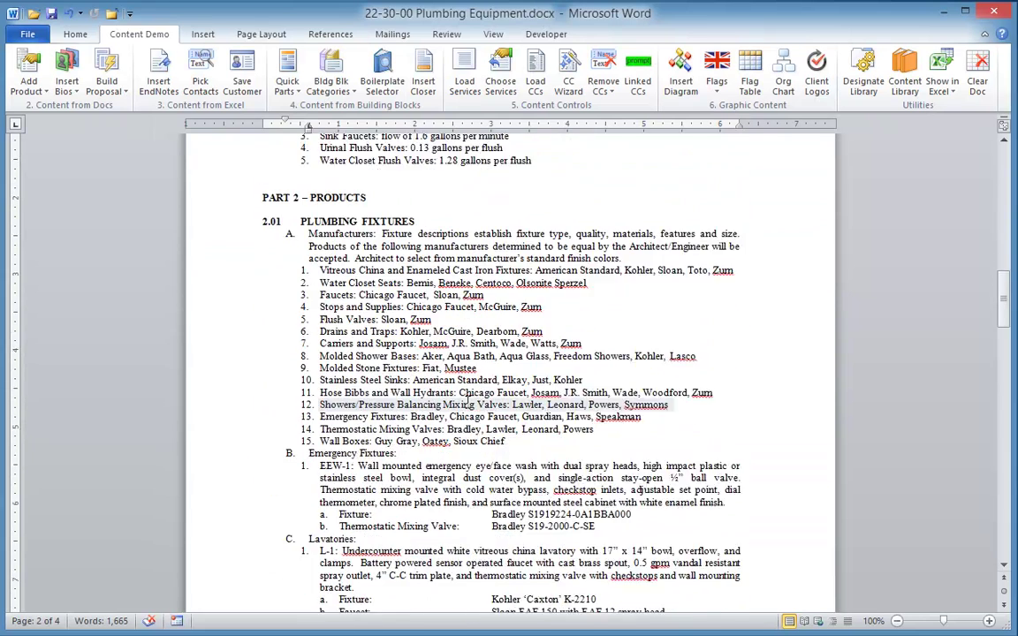
Choose Wisconsin as the project state in Customize Specification, then finalize and confirm.
left_click(564, 88)
left_click(408, 192)
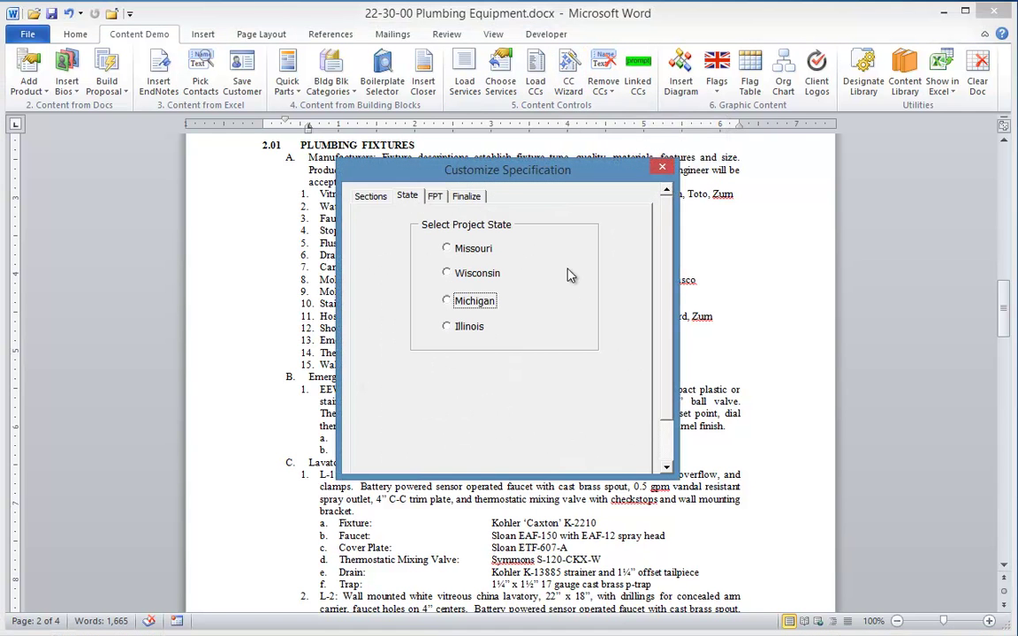
left_click(448, 274)
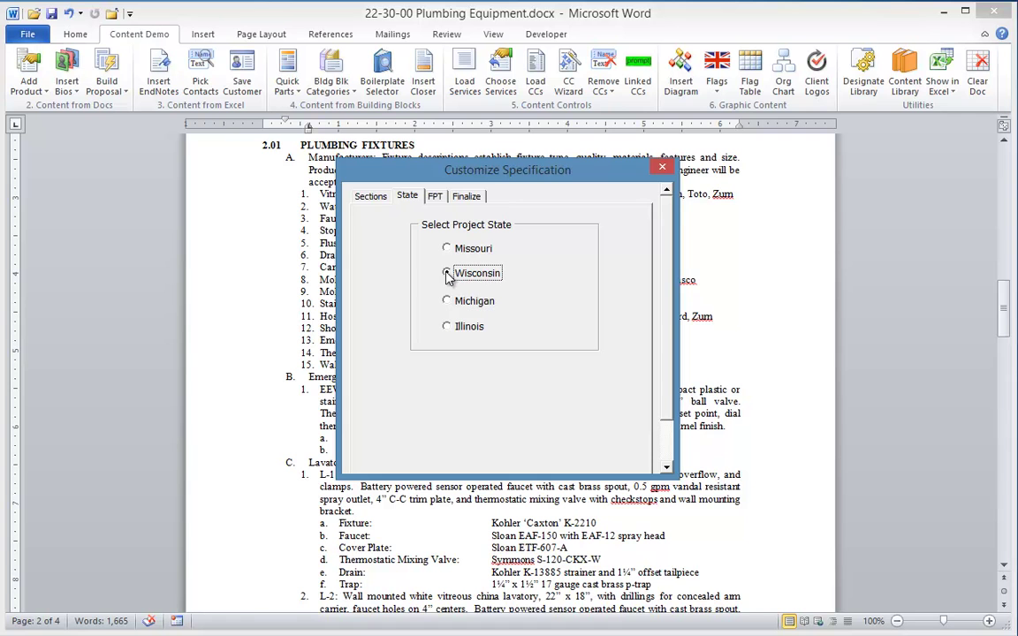
left_click(468, 197)
left_click(538, 432)
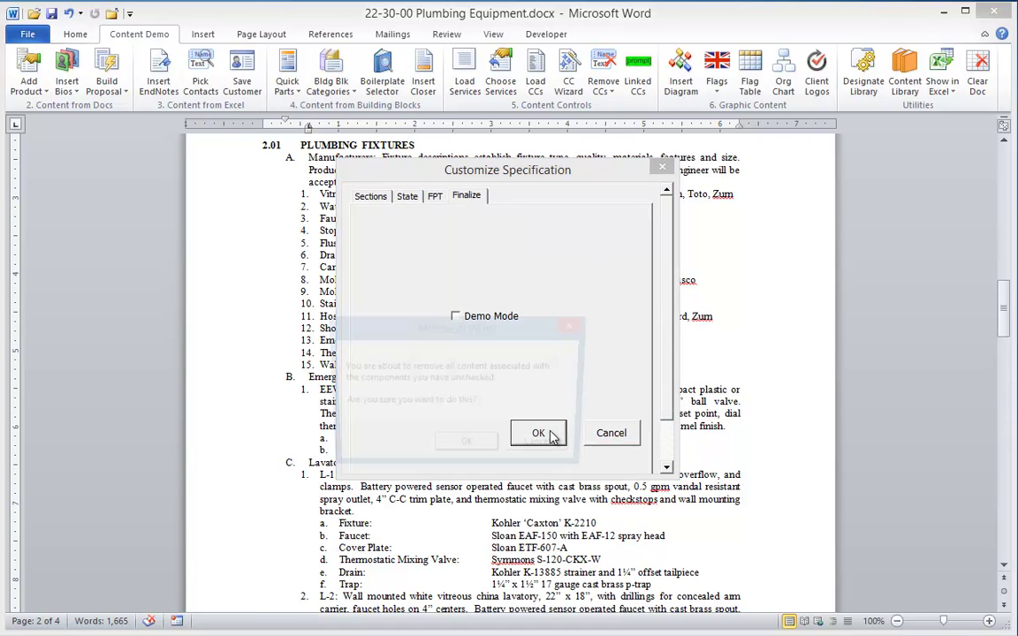
left_click(467, 448)
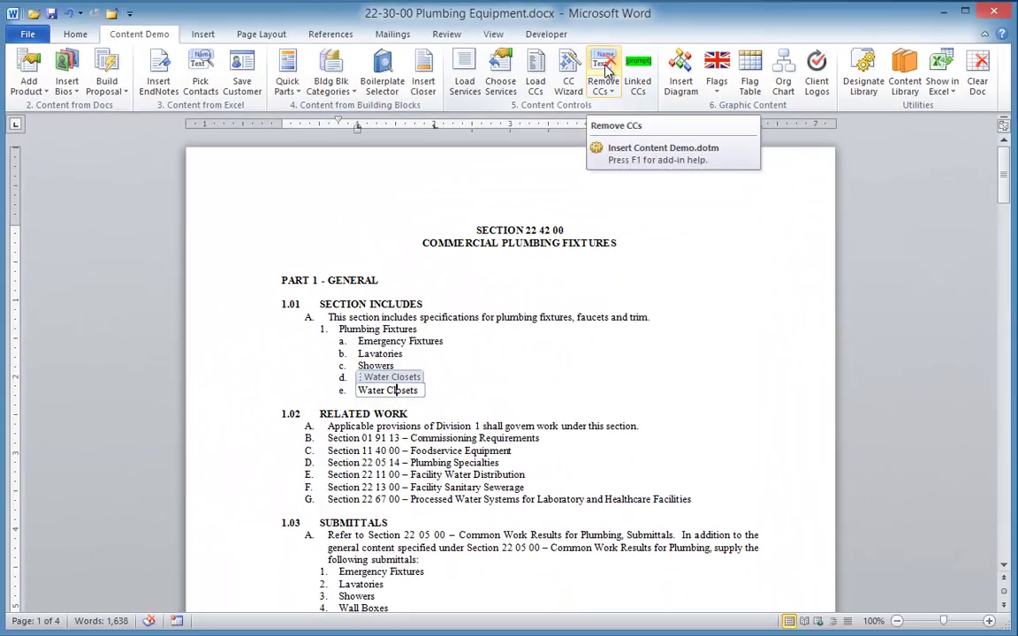
Run Remove CCs from the Content Demo menu and confirm removing all 31 content controls.
left_click(492, 146)
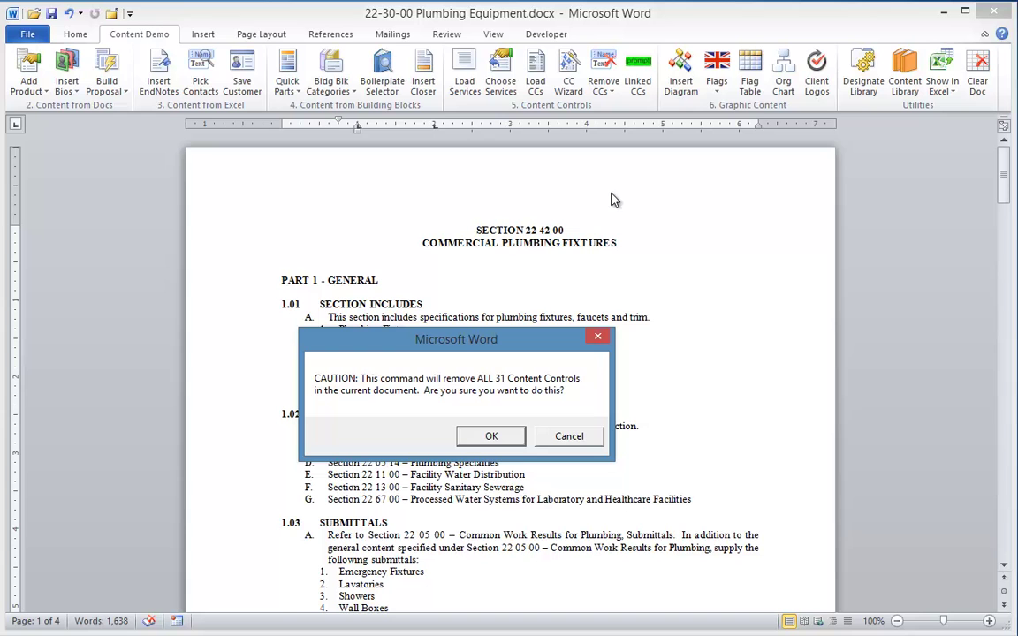
left_click(491, 437)
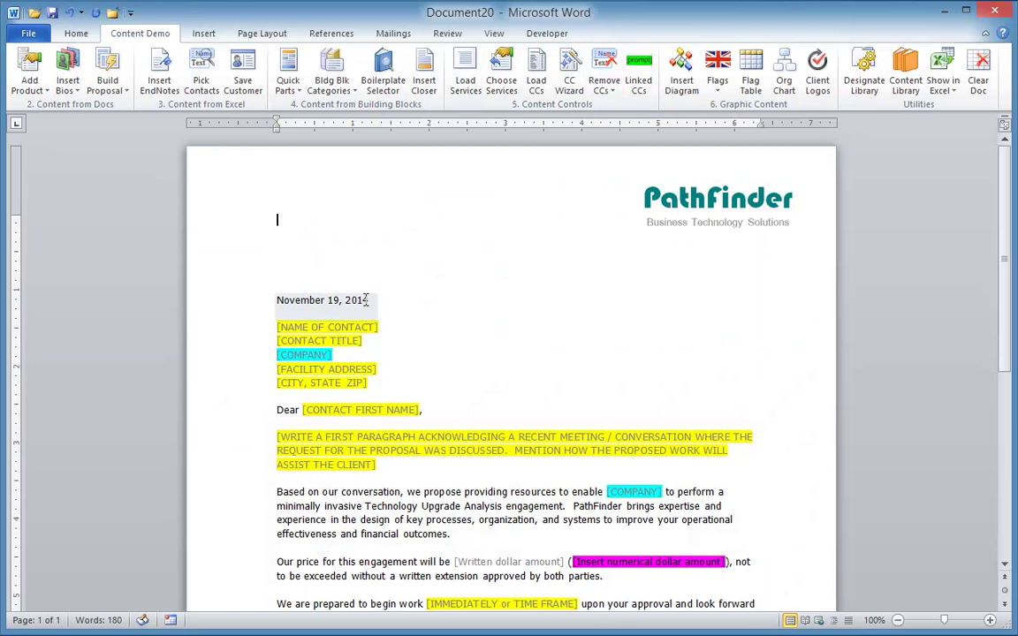
Set the letter's date control to November 17, 2014 from its calendar.
left_click(364, 301)
left_click(388, 307)
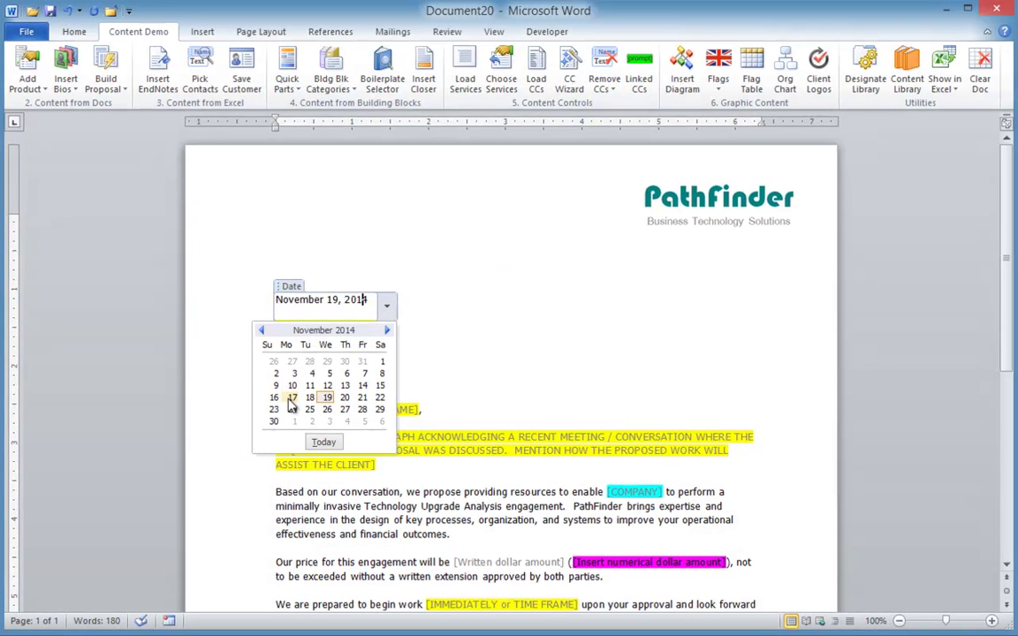
left_click(293, 401)
Enter the contact's full name, title President and company ACME Computers in their placeholders.
left_click(300, 323)
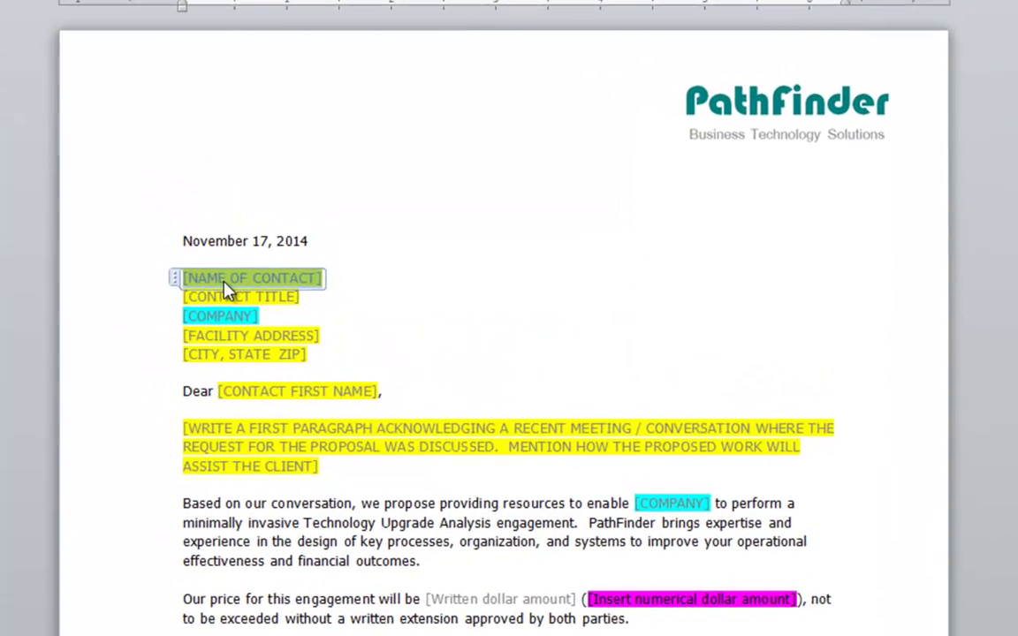
type("B")
type("ill John")
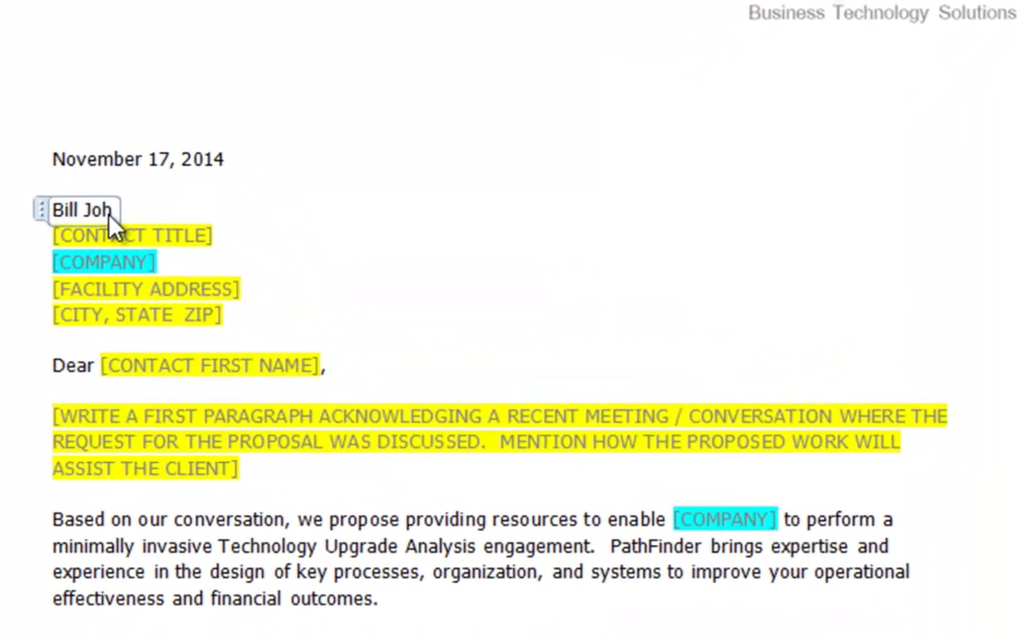
type("son")
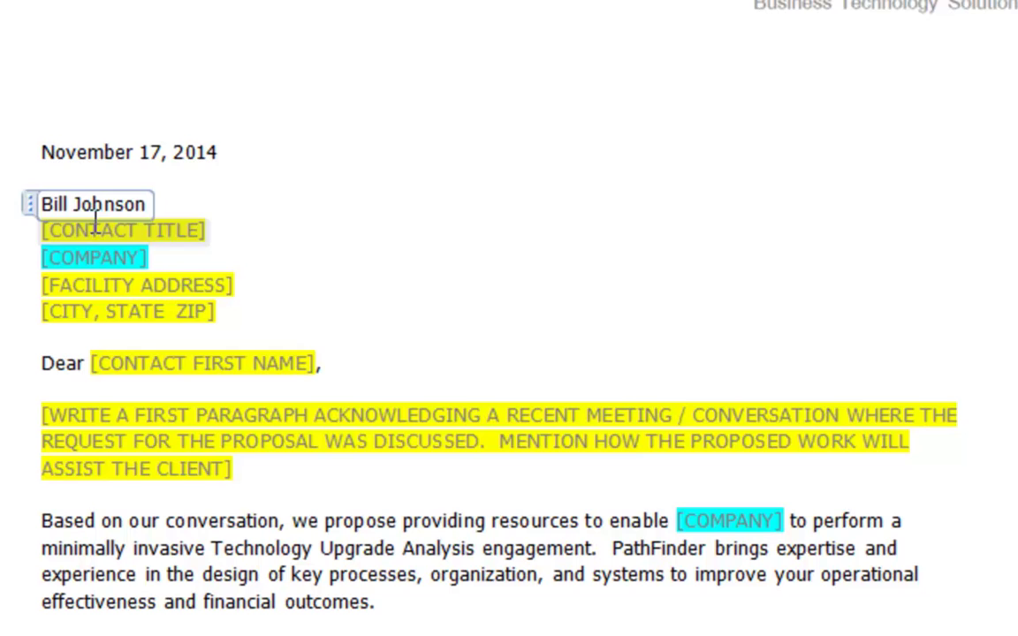
left_click(97, 231)
type("President")
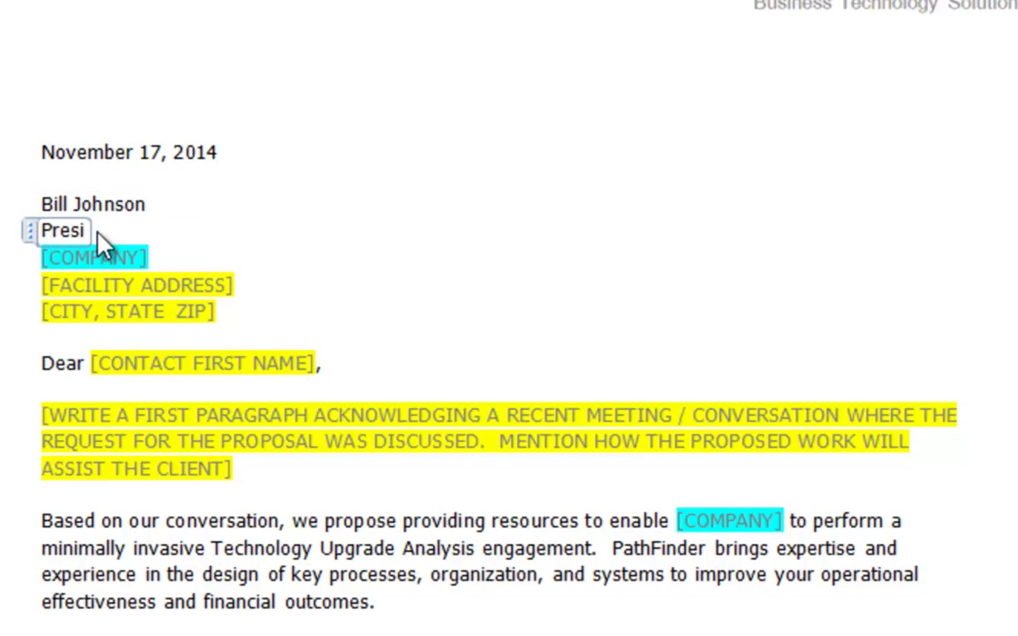
left_click(87, 257)
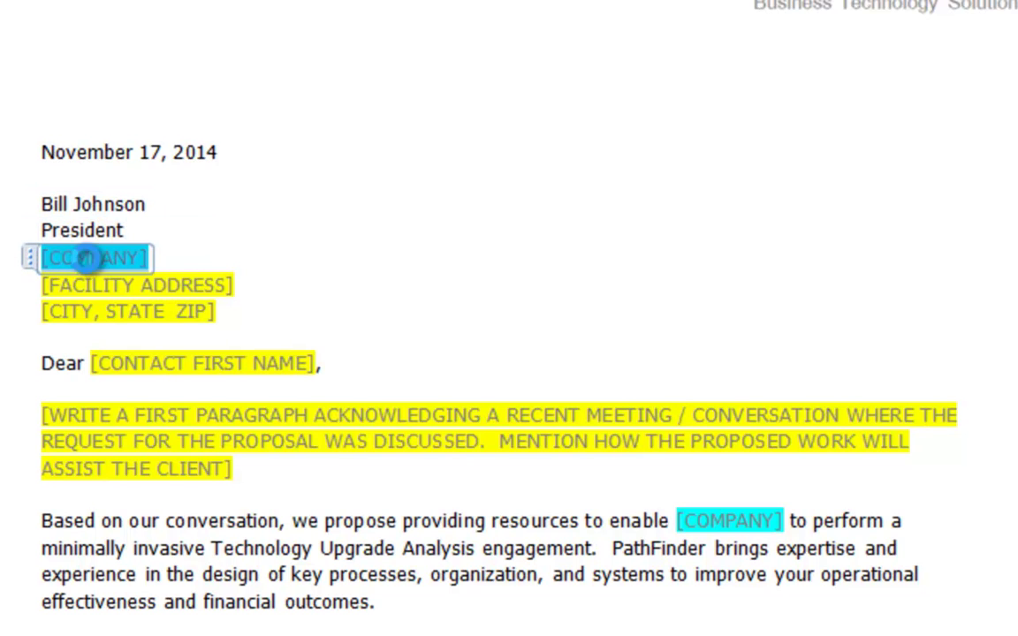
type("ACME")
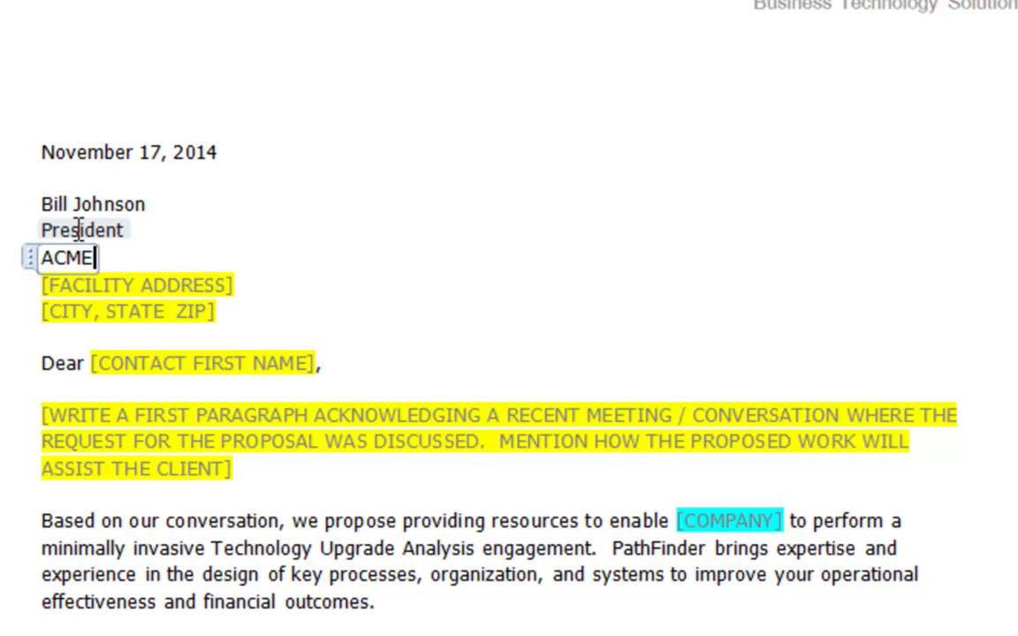
type(" Compu")
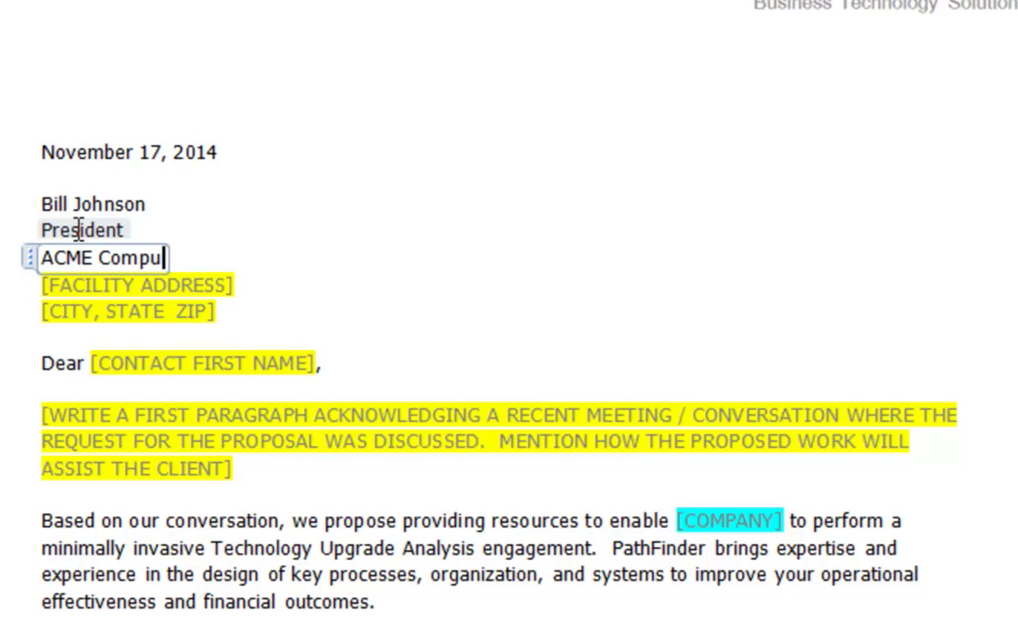
type("ters")
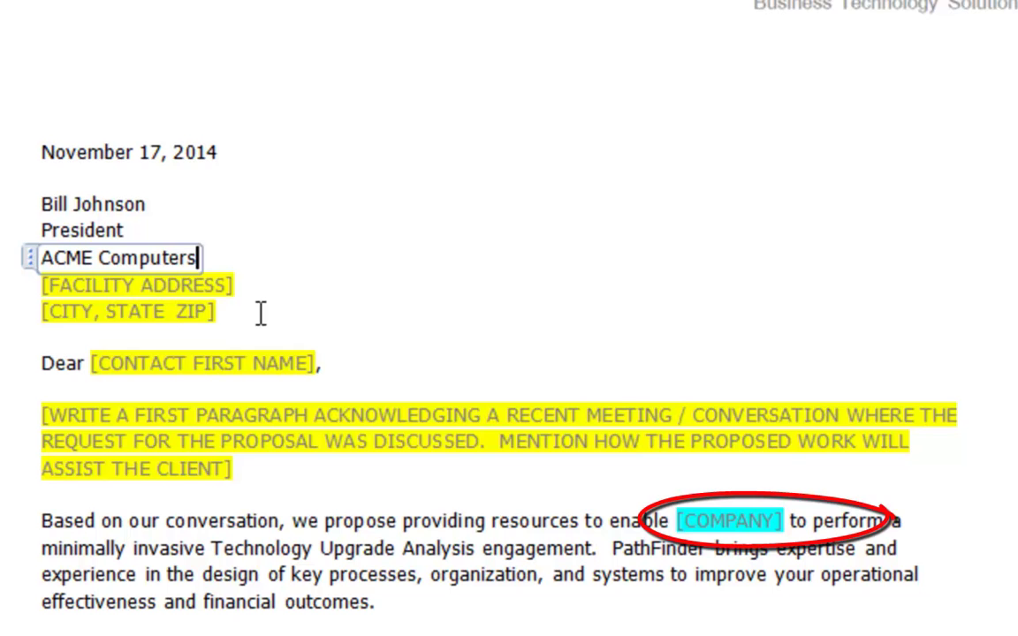
triple_click(261, 314)
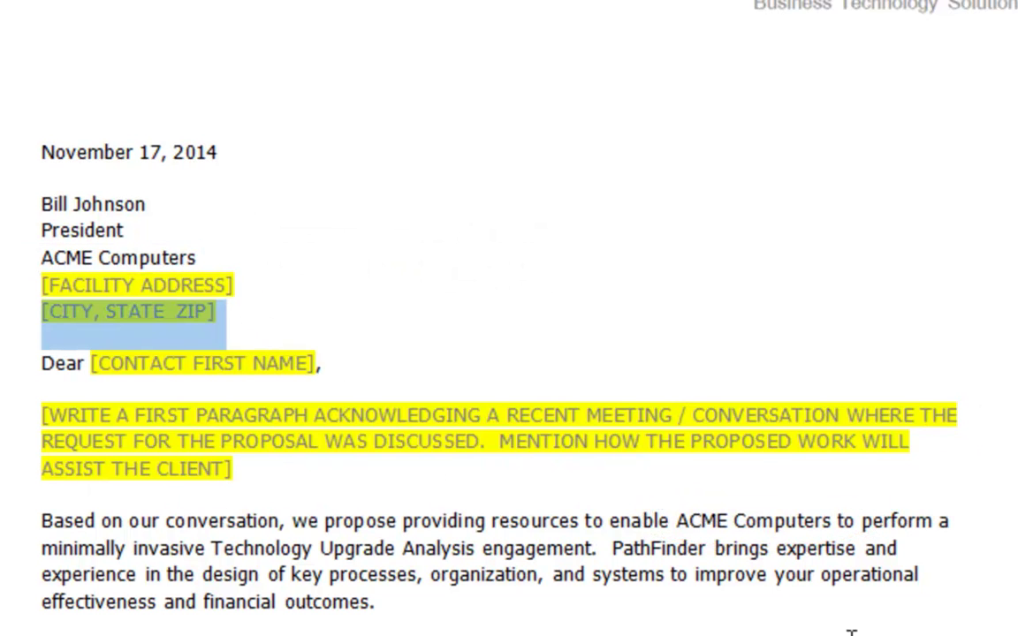
Enter 1,234.56 in the numerical dollar amount control so it converts to words.
scroll(990, 592, "down", 2)
left_click(748, 513)
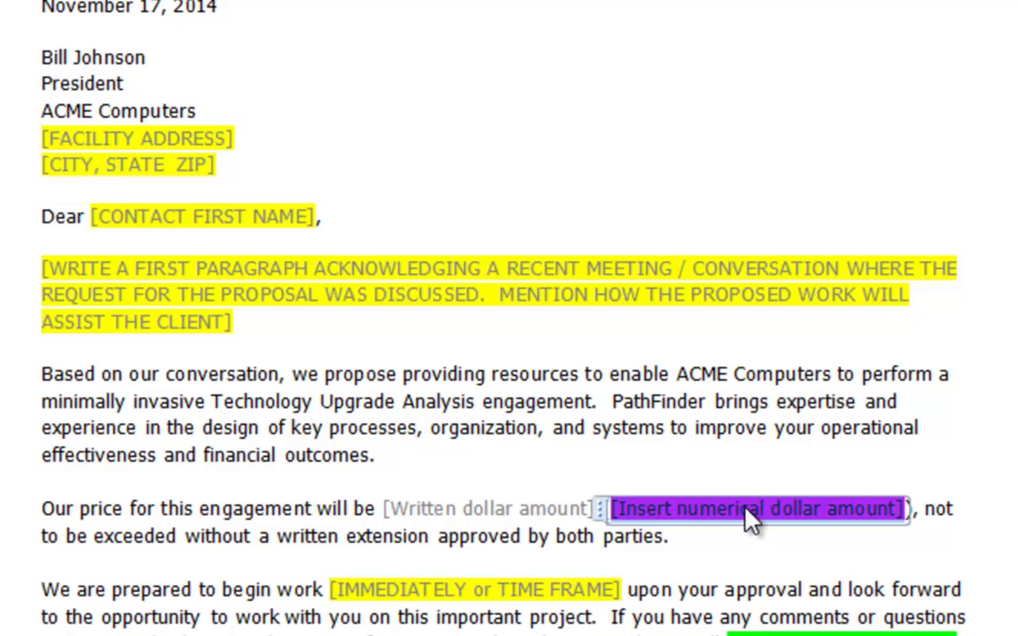
type("1,234.5")
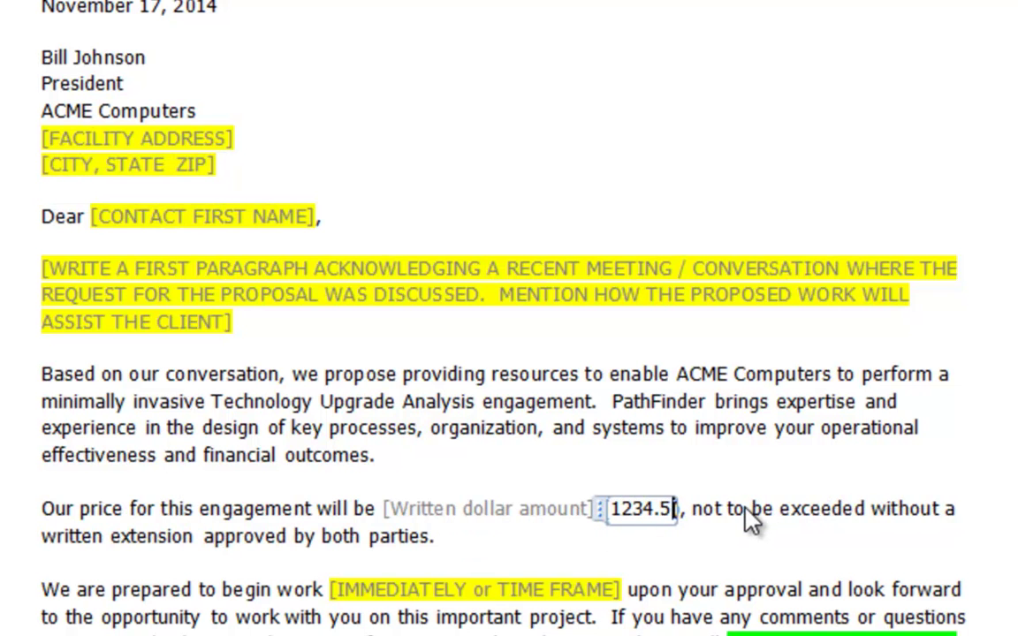
type("6")
left_click(789, 510)
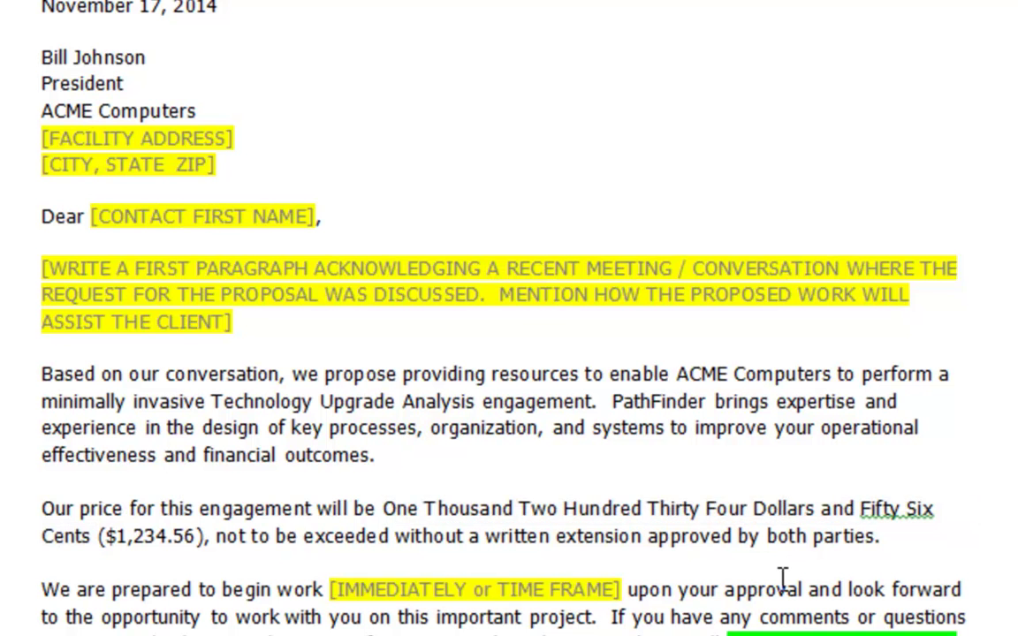
Pick a contact from the PathFinder contact dropdown, then highlight the filled title and phone lines.
scroll(798, 477, "down", 4)
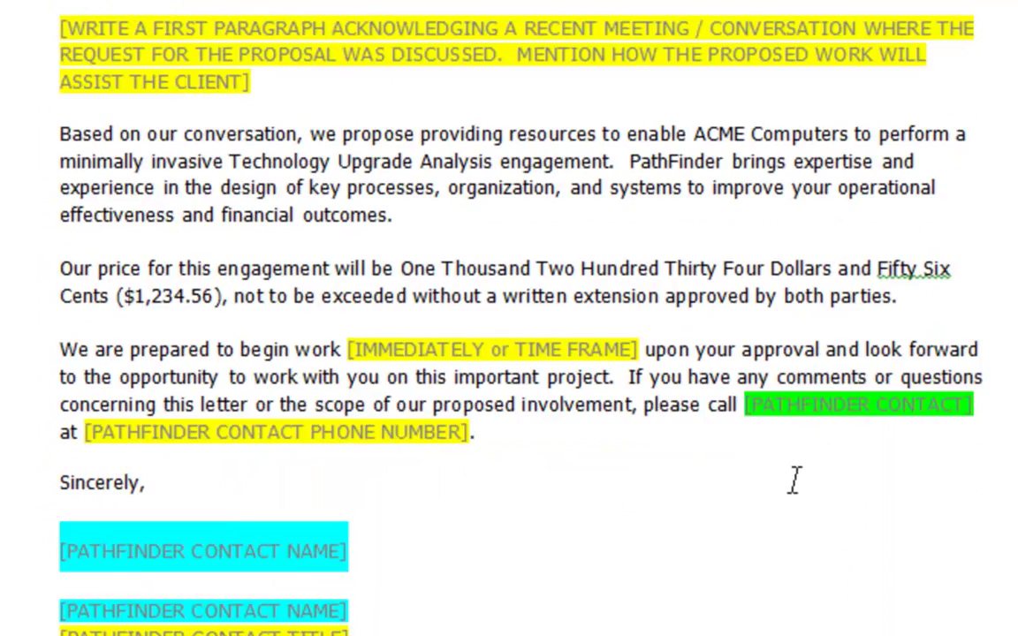
left_click(882, 290)
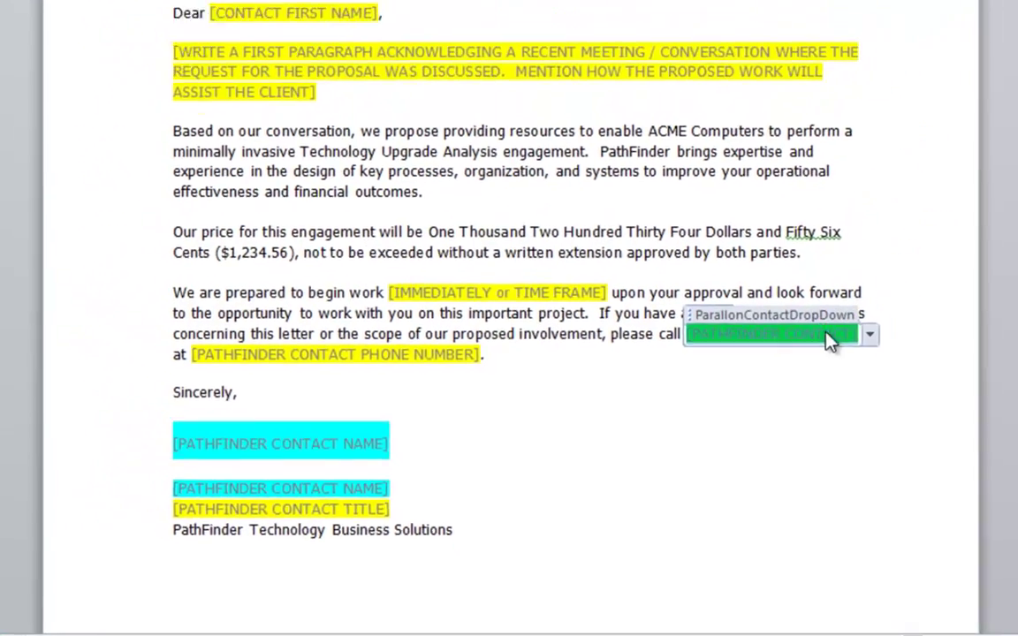
left_click(937, 294)
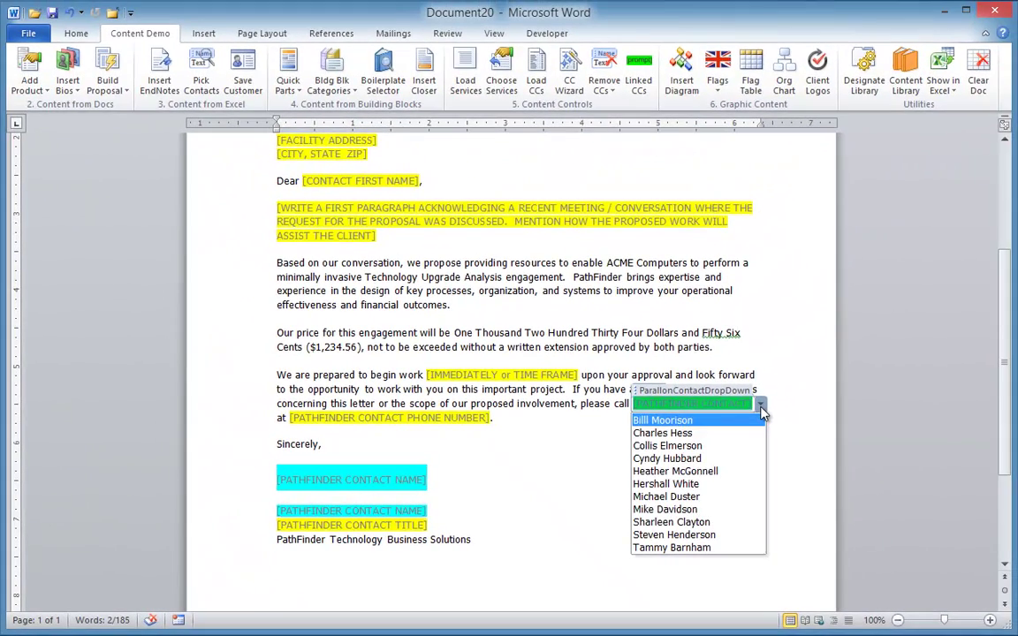
left_click(699, 528)
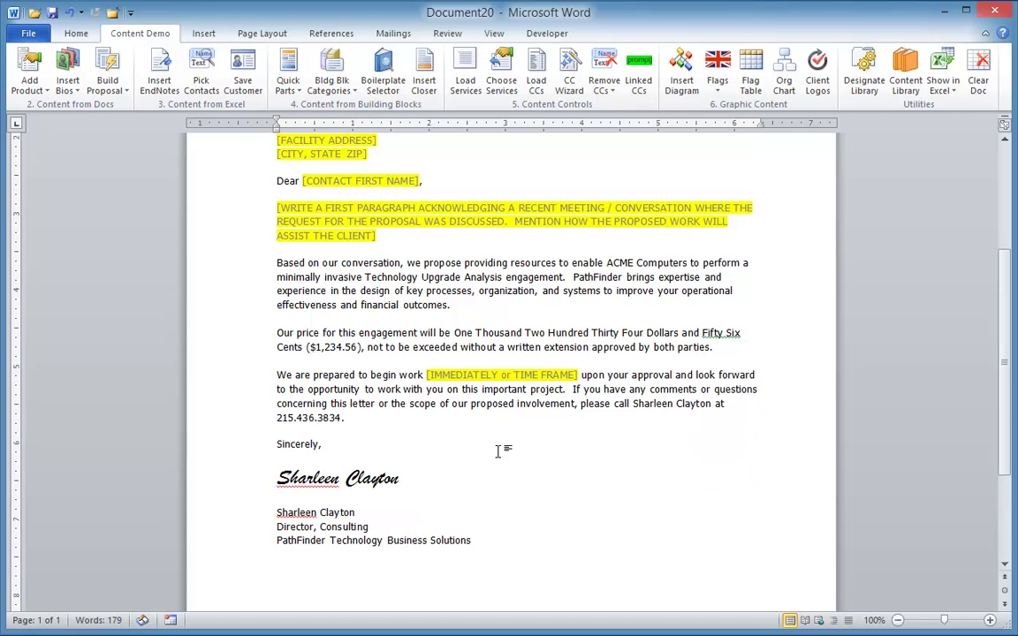
left_click_drag(377, 542, 266, 527)
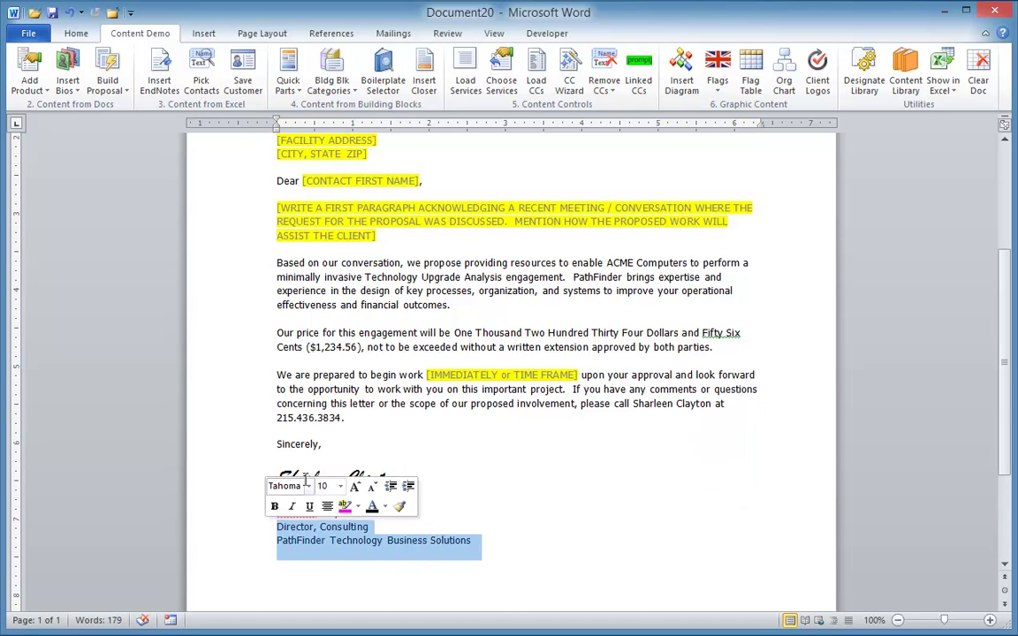
left_click_drag(368, 419, 270, 421)
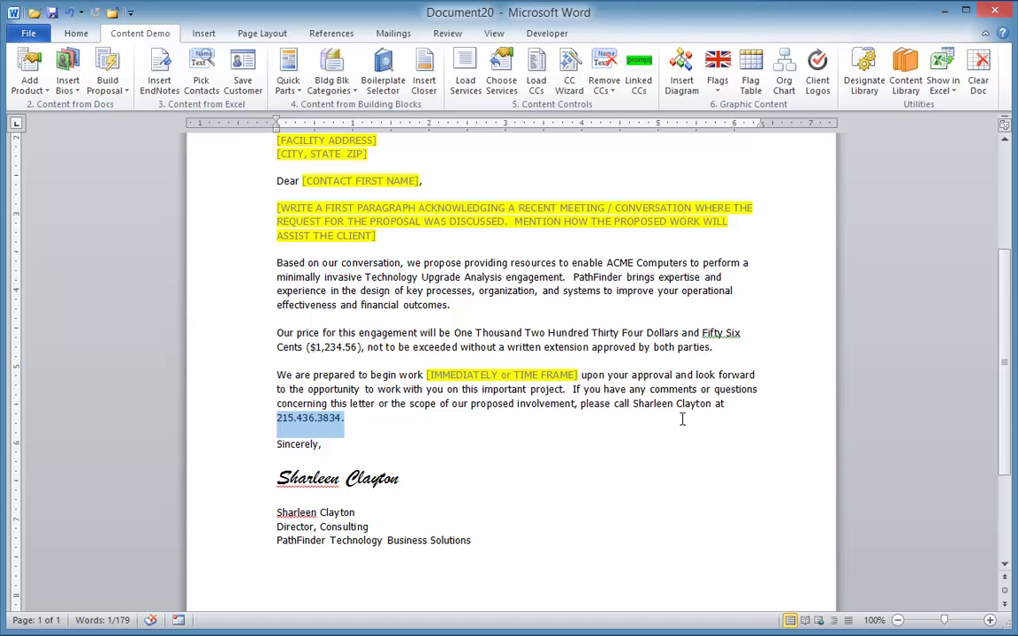